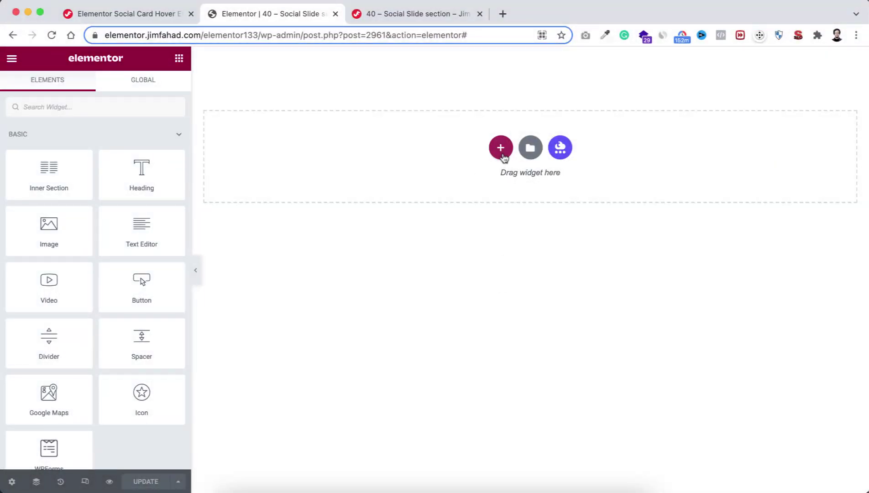
- Add a three-column section with a minimum height of 100 VH
left_click(501, 149)
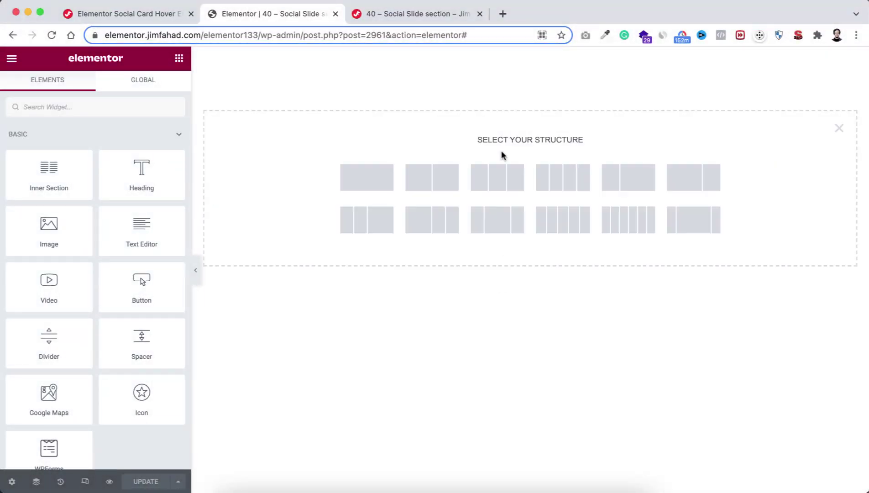
left_click(498, 183)
left_click(112, 244)
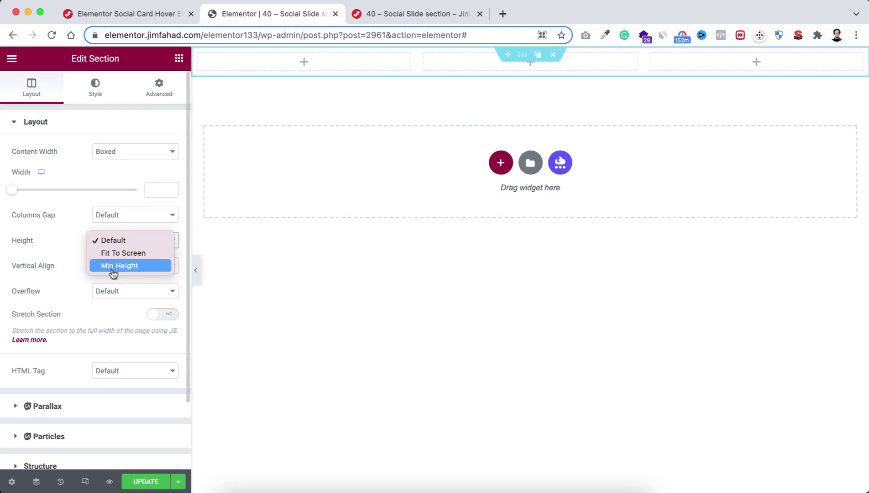
left_click(113, 269)
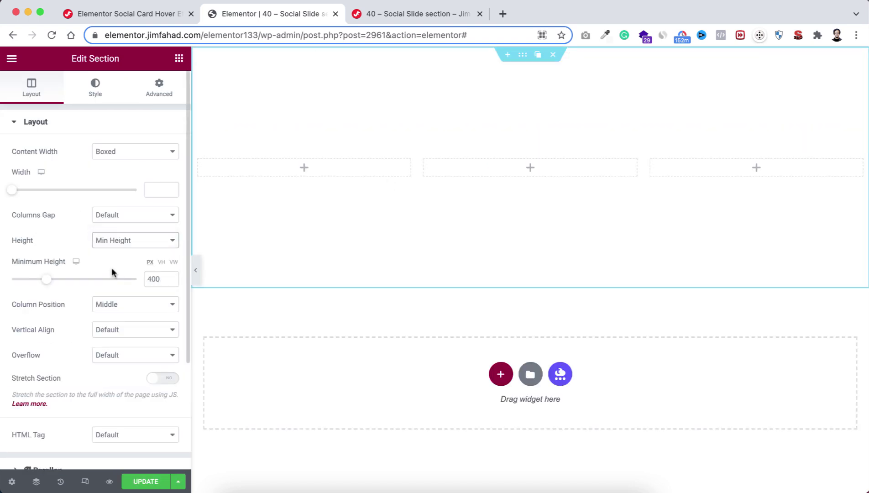
left_click(162, 263)
mouse_move(135, 279)
left_mouse_down()
mouse_move(113, 280)
mouse_move(137, 279)
left_mouse_up()
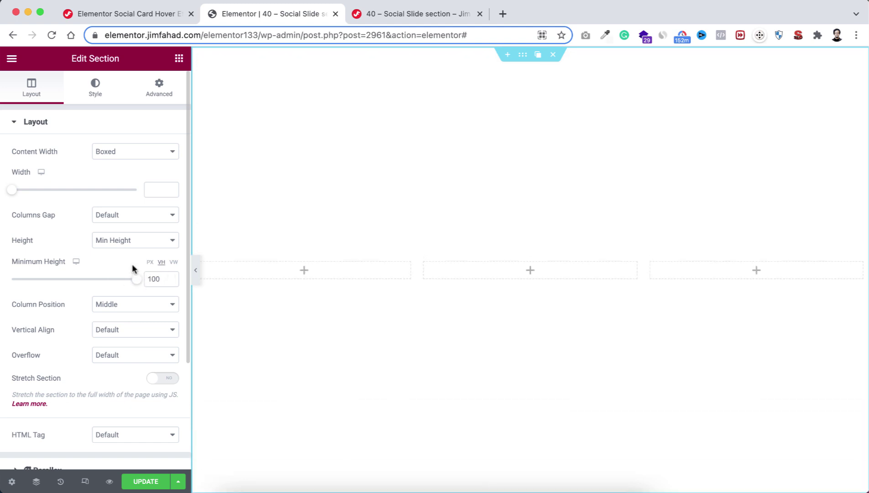
- Give the section a classic pale pink #fff9f9 background
left_click(97, 88)
left_click(122, 177)
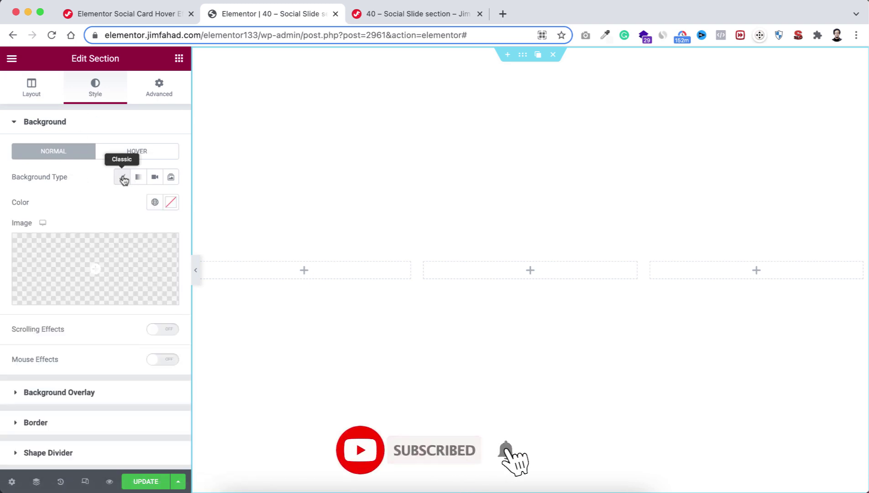
left_click(170, 203)
type("#fff9f9")
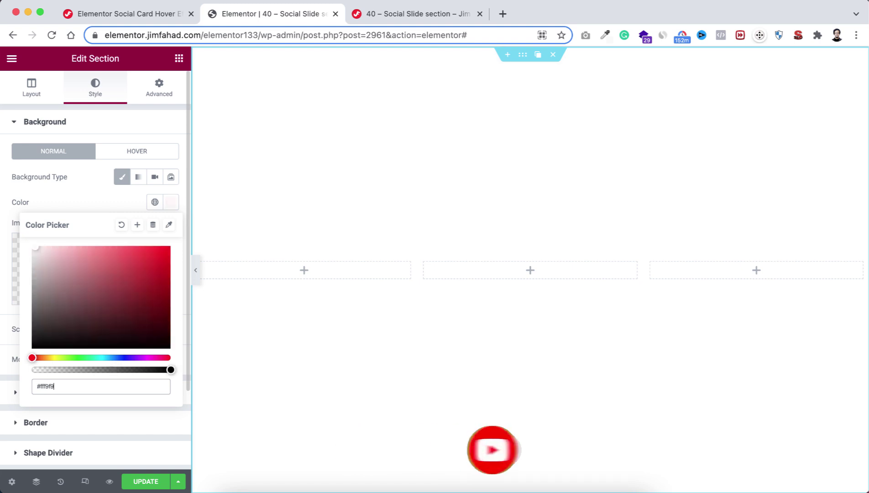
left_click(102, 201)
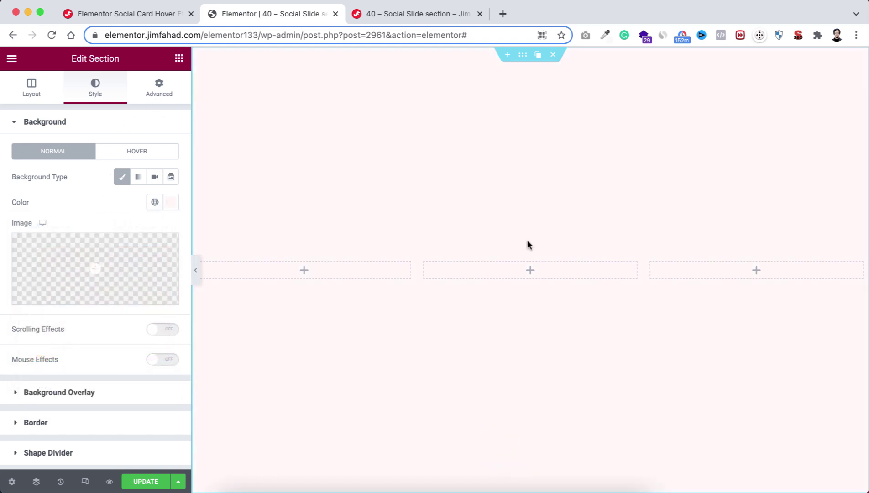
- Place an inner section in the middle column and delete its second column
left_click(532, 274)
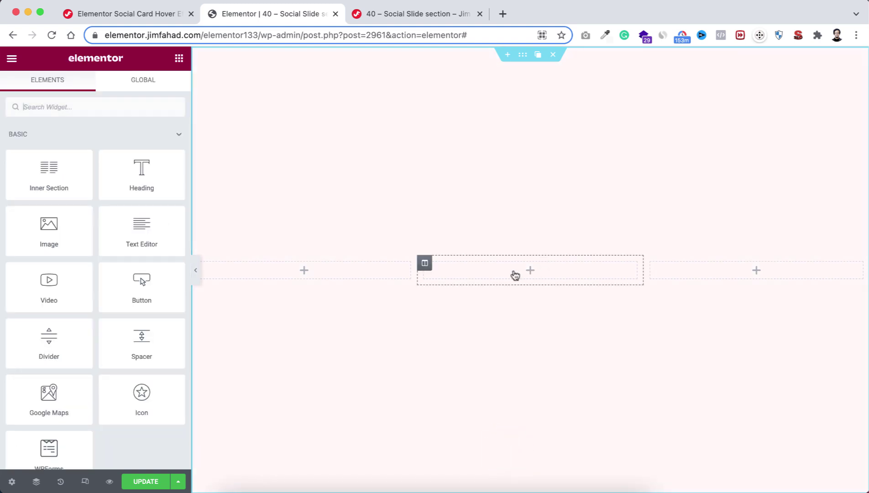
left_click_drag(73, 196, 514, 267)
mouse_move(539, 265)
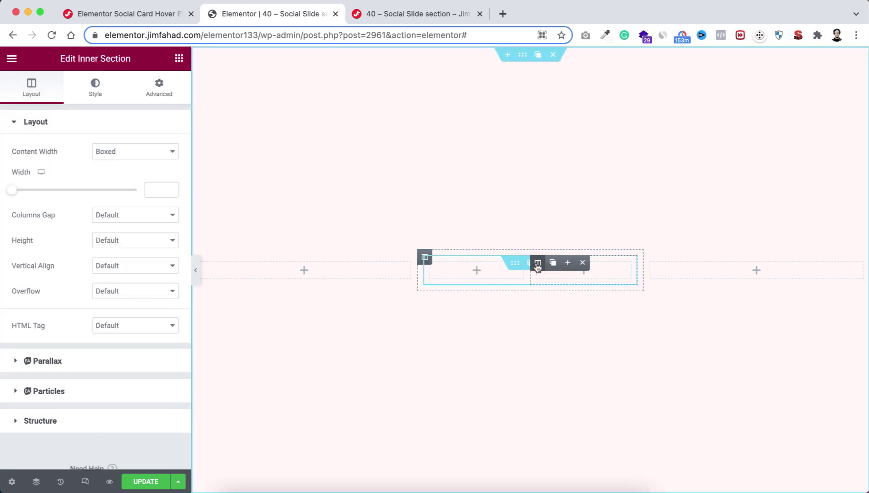
left_click(584, 263)
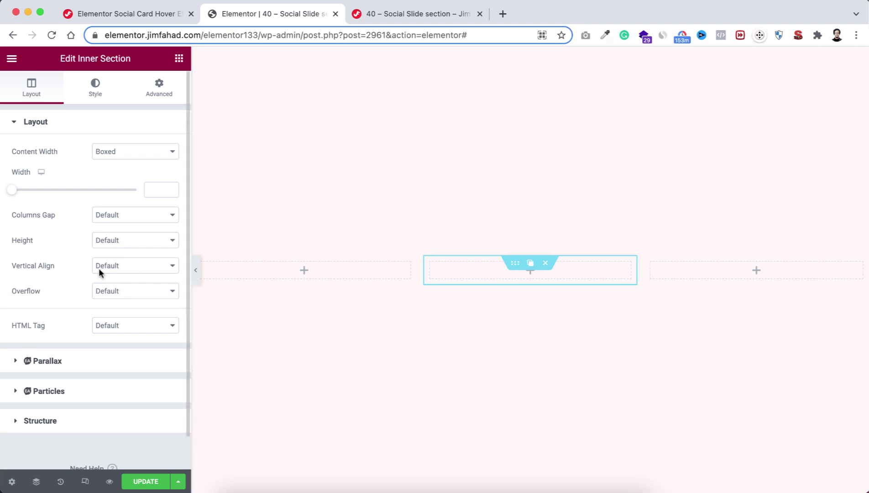
- Set the inner section to 200 px minimum height, no column gap, middle vertical alignment
left_click(122, 240)
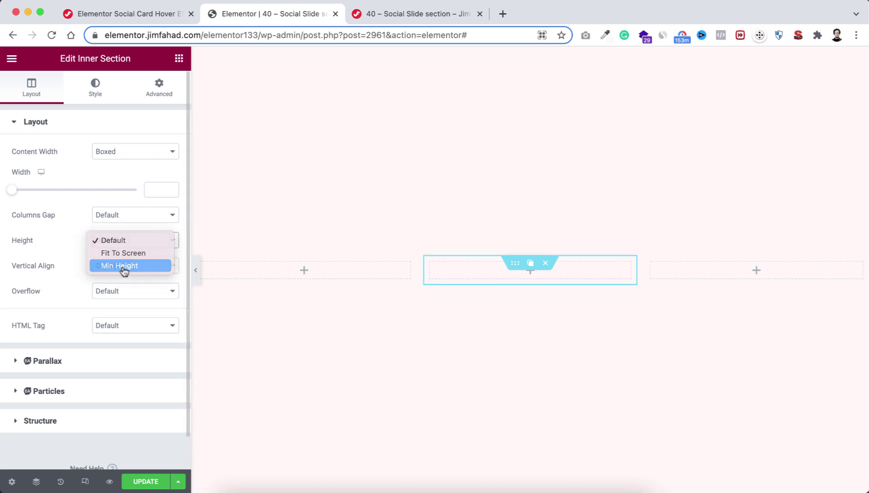
left_click(122, 270)
left_click_drag(152, 277, 141, 280)
type("200")
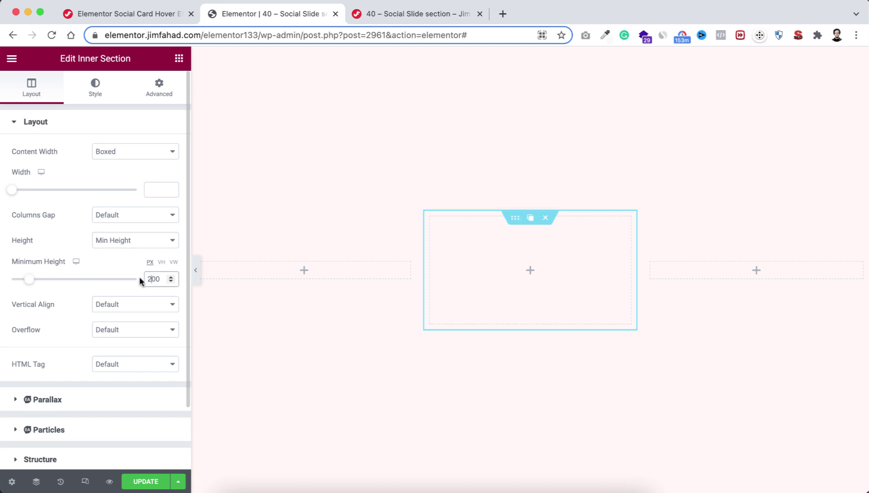
left_click(118, 214)
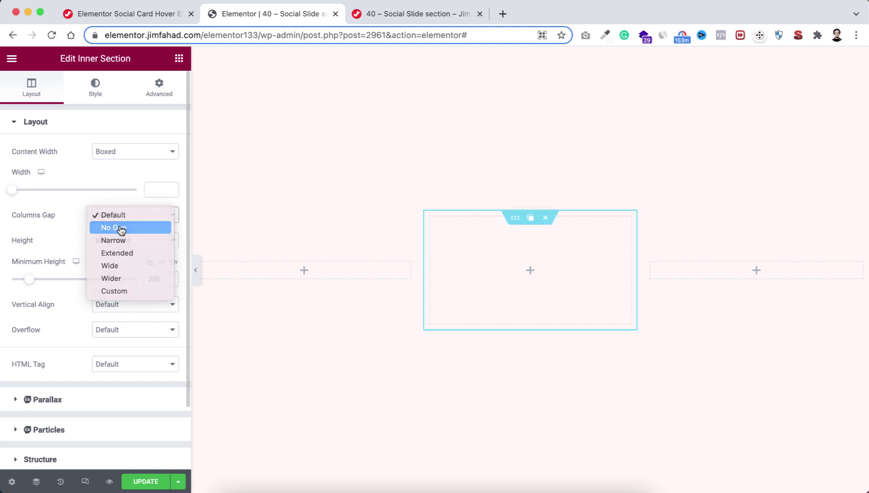
left_click(119, 228)
left_click(121, 304)
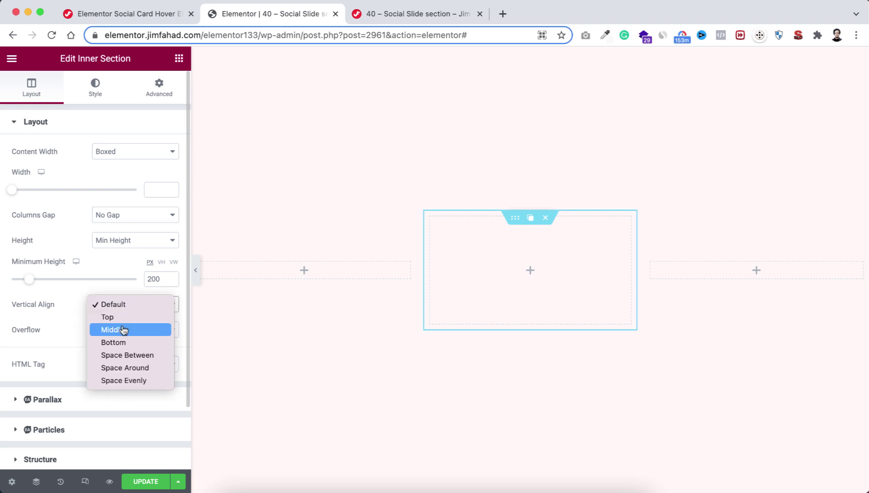
left_click(152, 329)
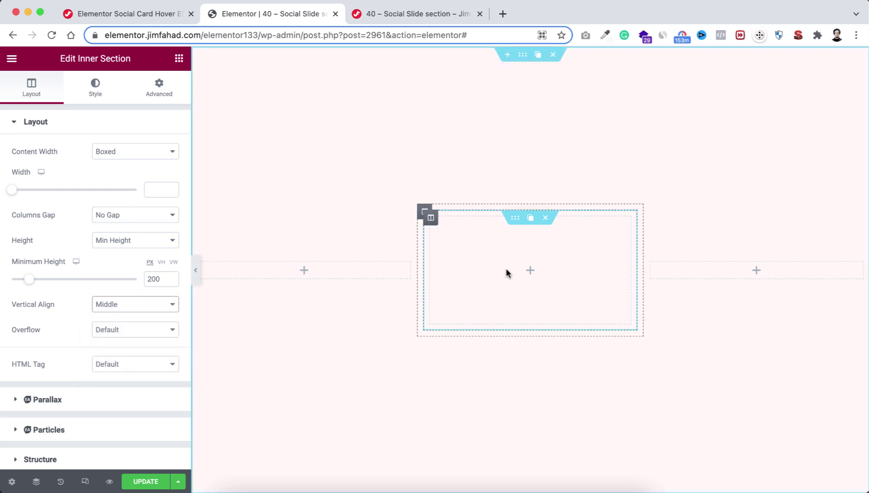
left_click(95, 89)
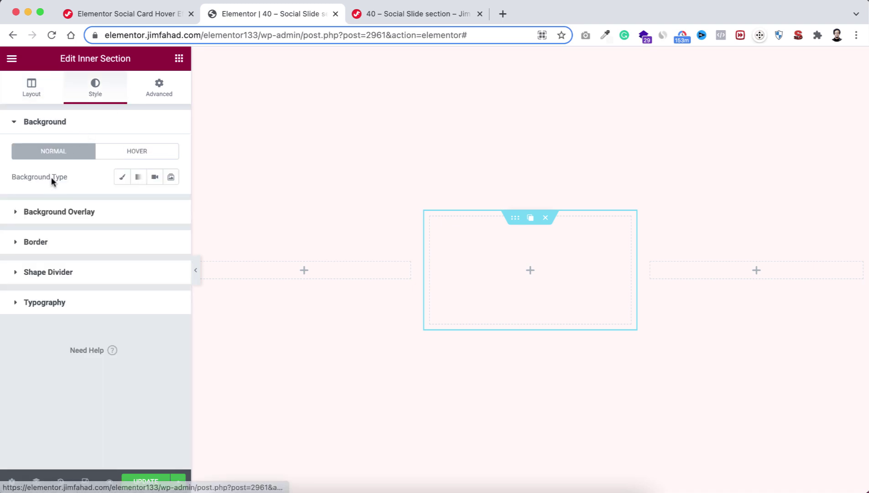
- Give the inner section a classic blue #3949ac background
left_click(122, 177)
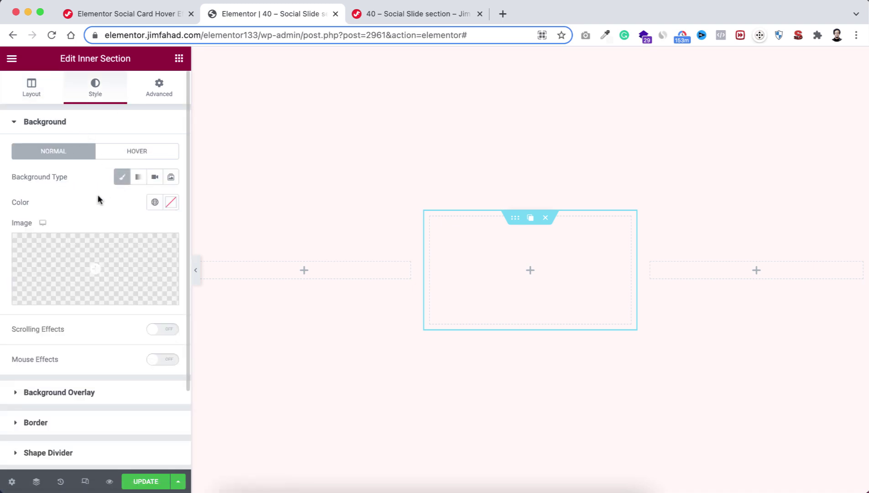
left_click(171, 204)
type("#39")
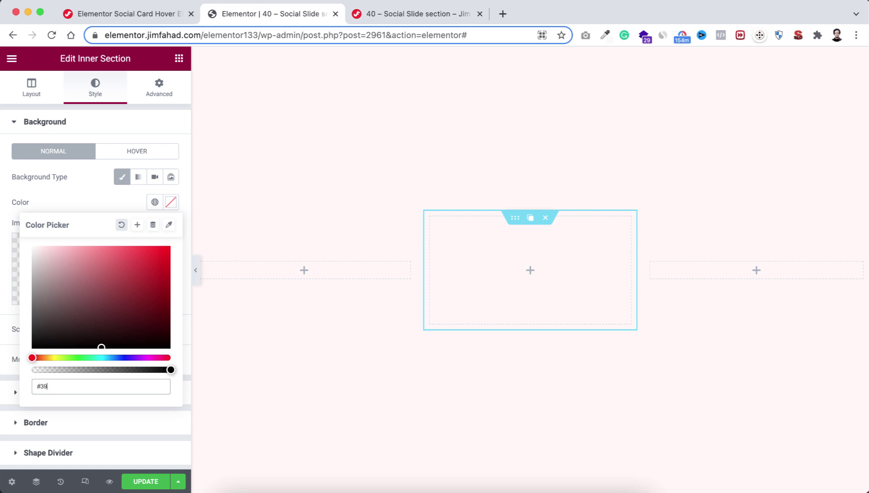
type("49ac")
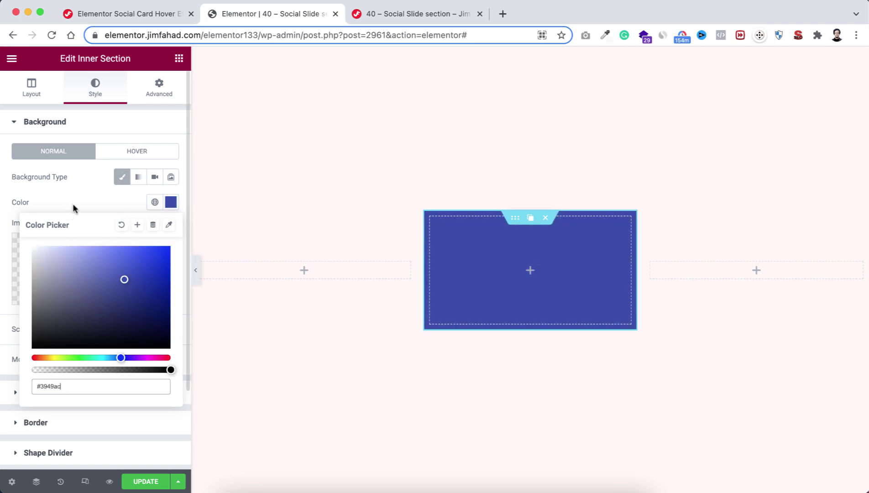
left_click(73, 208)
- Add a box shadow with blur 20 and spread -10 to the inner section
left_click(66, 427)
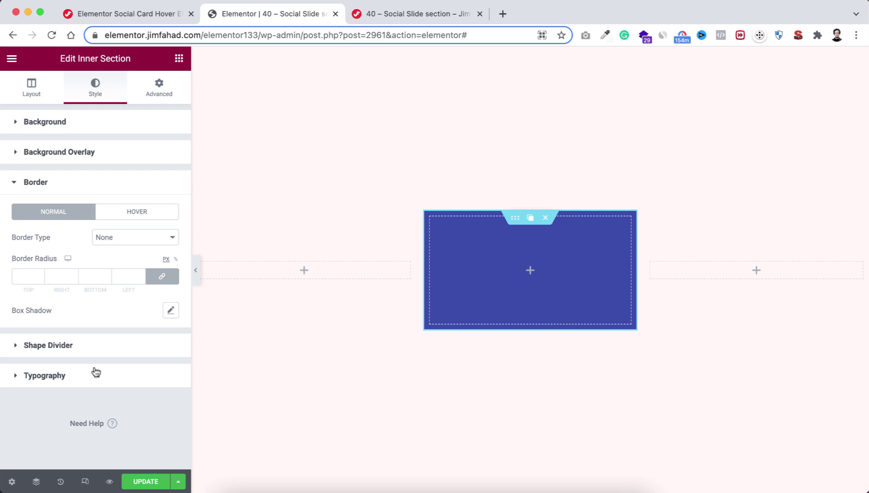
left_click(173, 312)
scroll(101, 413, "down", 1)
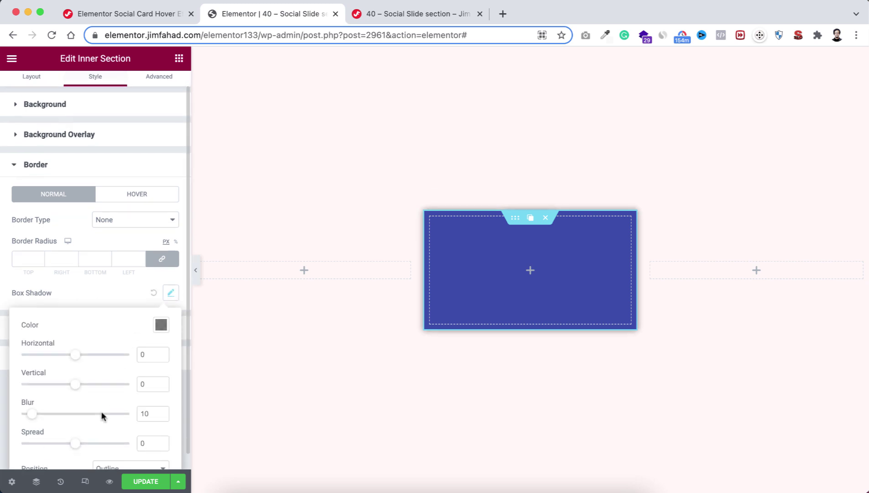
left_click_drag(145, 397, 135, 402)
type("2")
left_click_drag(77, 429, 74, 430)
left_click(95, 274)
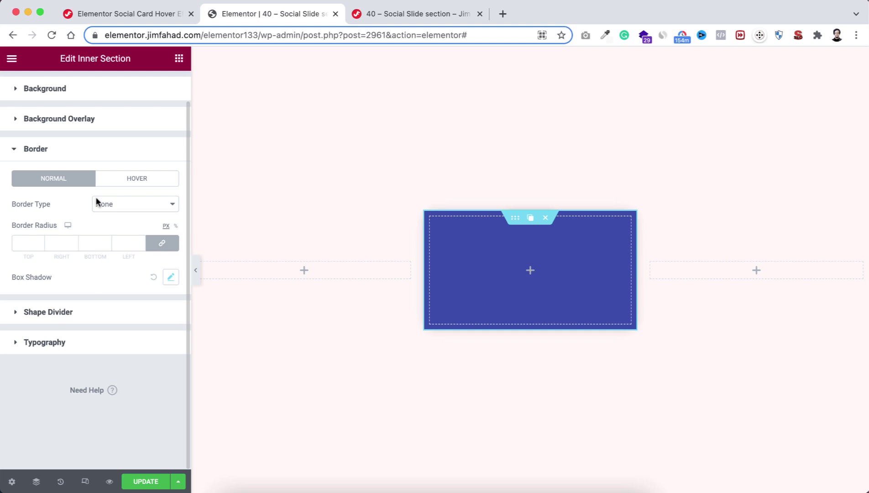
scroll(97, 200, "up", 2)
- Set the inner section's padding to 15 px on every side
left_click(157, 91)
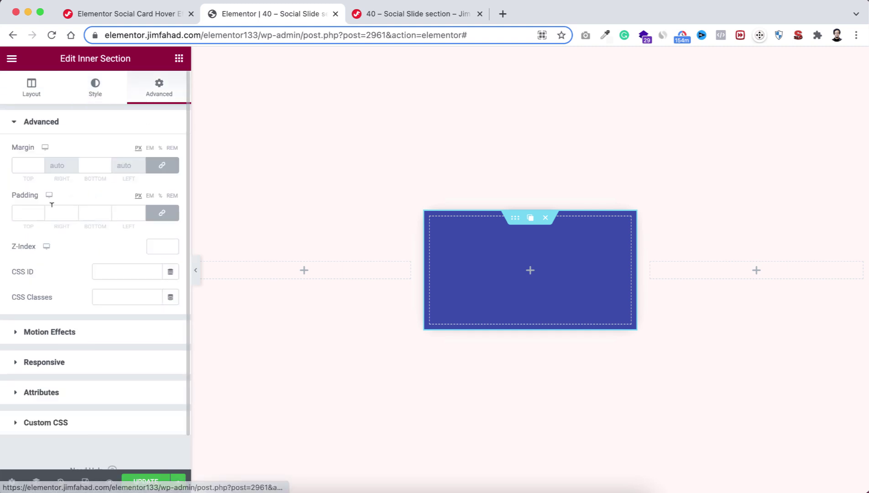
left_click(27, 211)
type("15")
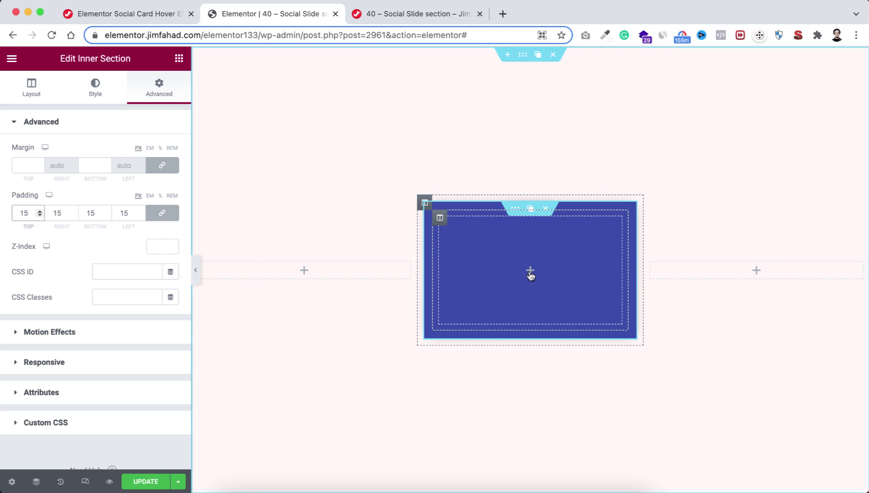
left_click(530, 271)
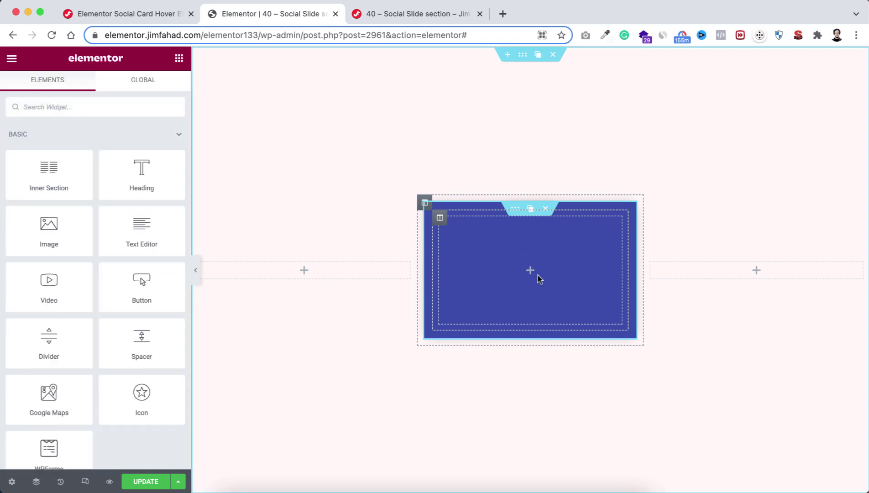
- Add an icon to the blue section and set it to the square Facebook logo
left_click_drag(133, 402, 525, 273)
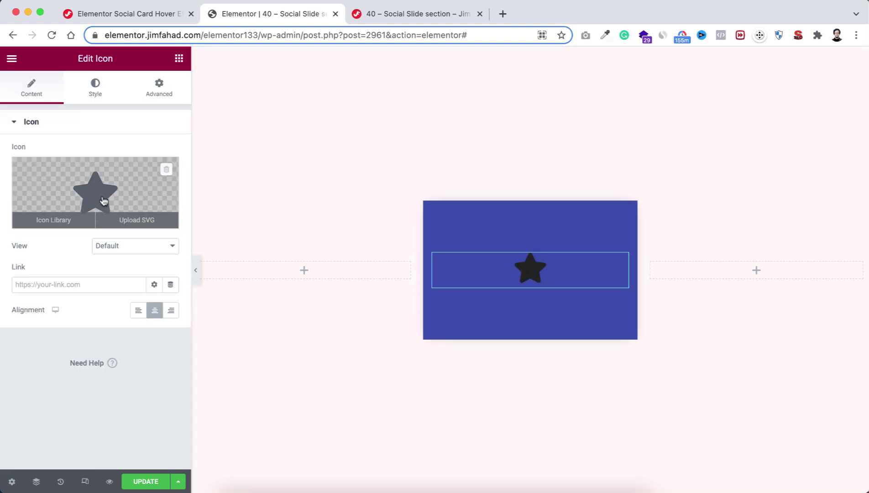
left_click(98, 195)
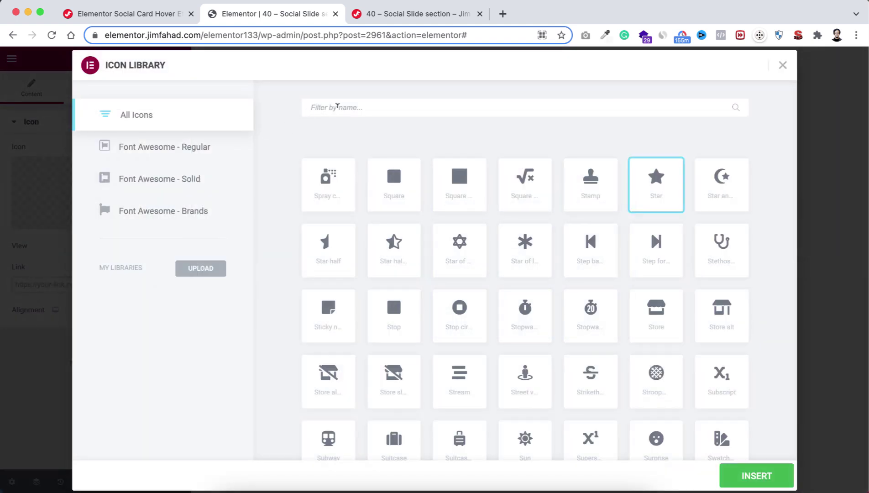
type("face")
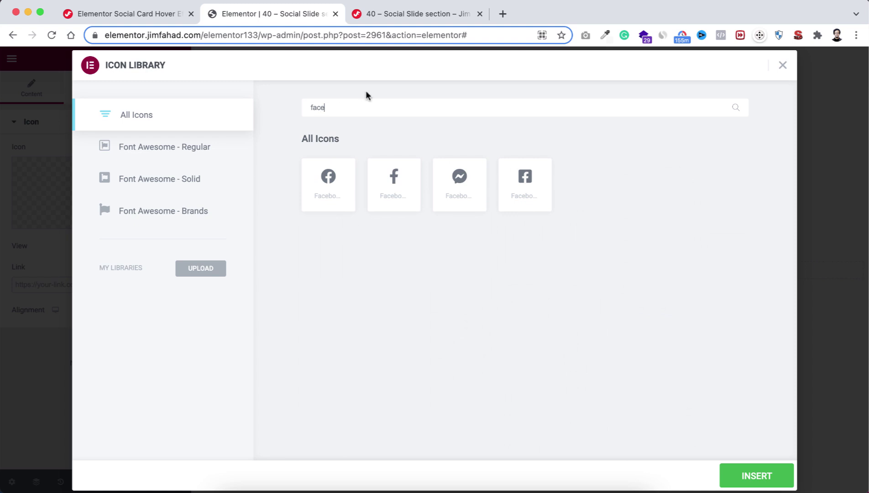
left_click(531, 187)
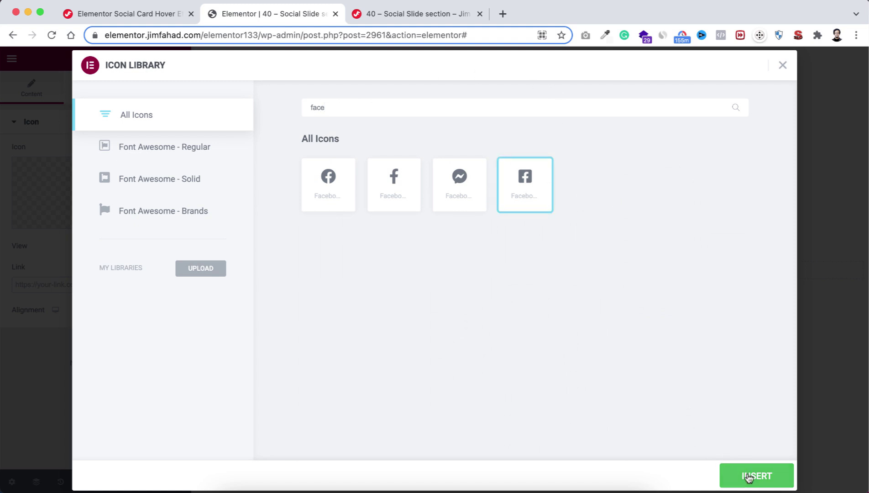
left_click(748, 476)
- Make the Facebook icon white and set its size to 75
left_click(98, 89)
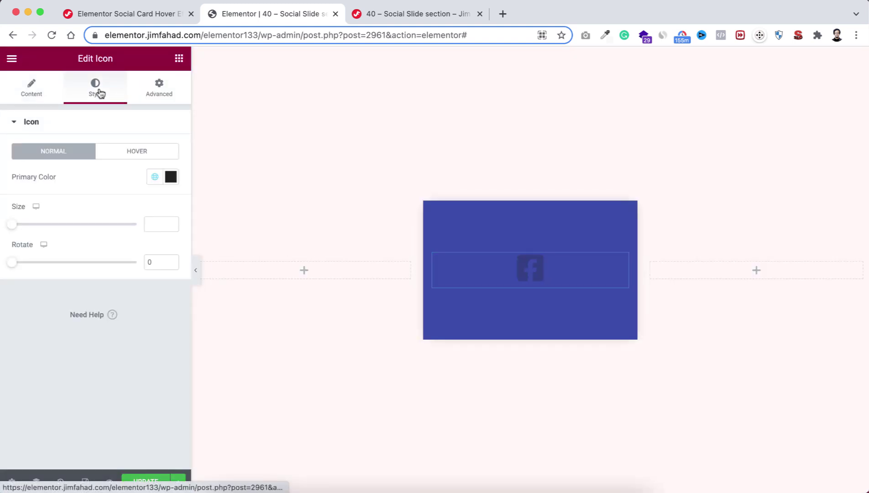
left_click(171, 176)
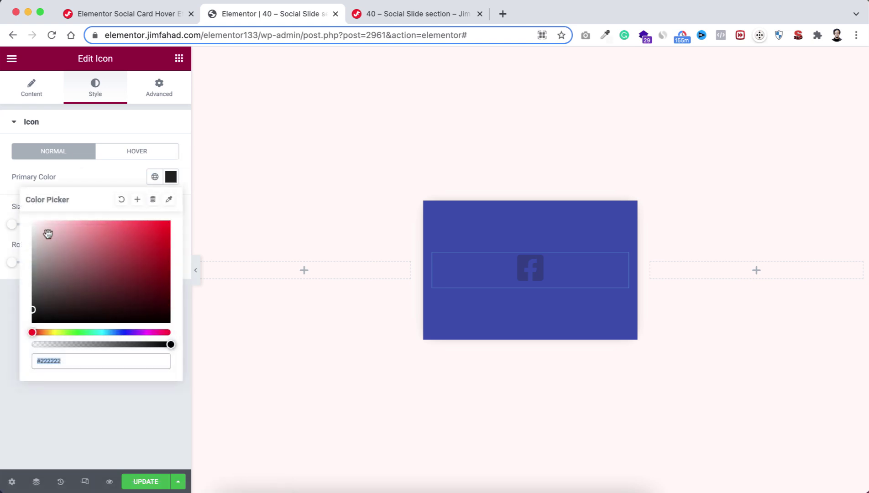
type("#FFFFFF")
left_click(48, 185)
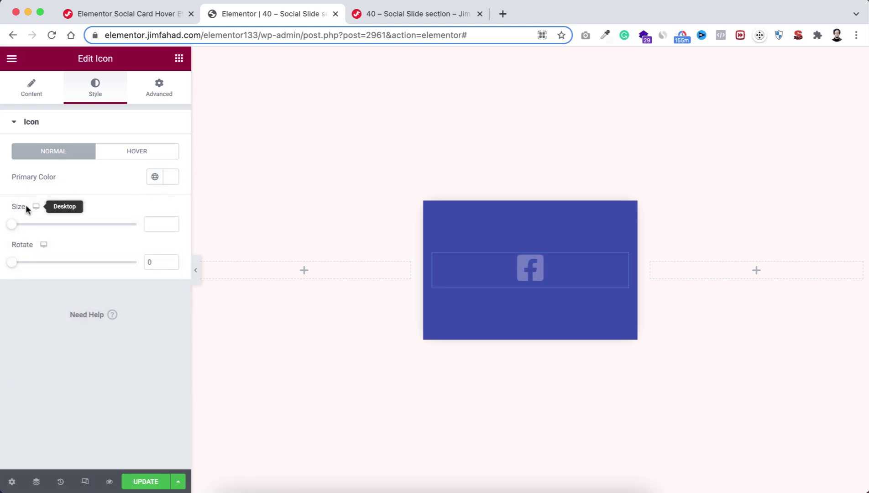
left_click(155, 222)
type("75")
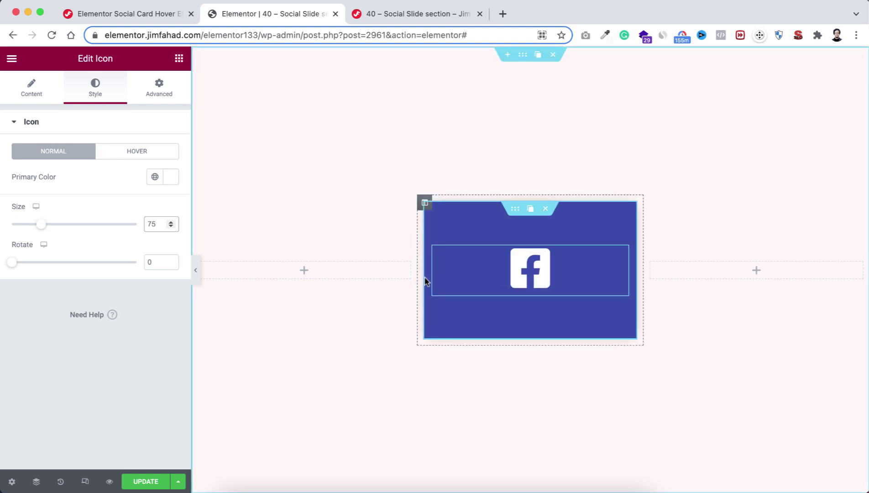
- Give the middle column 30 px left and right padding, then duplicate the blue card below it
left_click(424, 205)
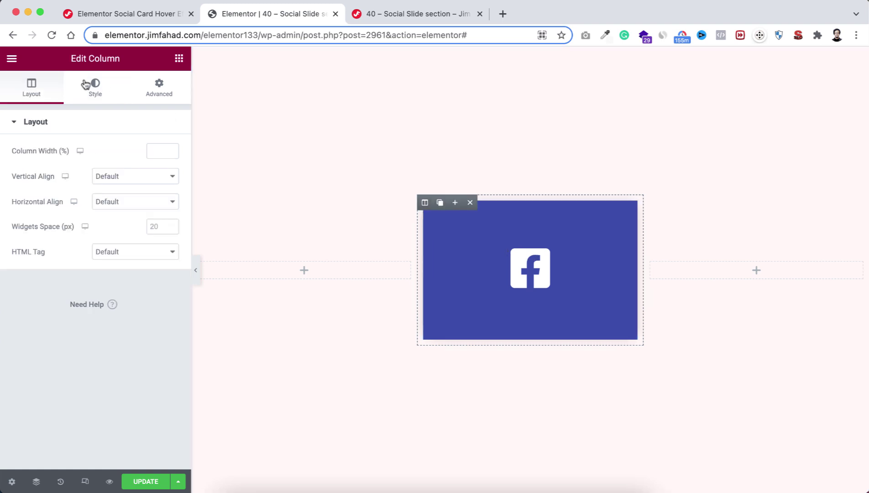
left_click(160, 84)
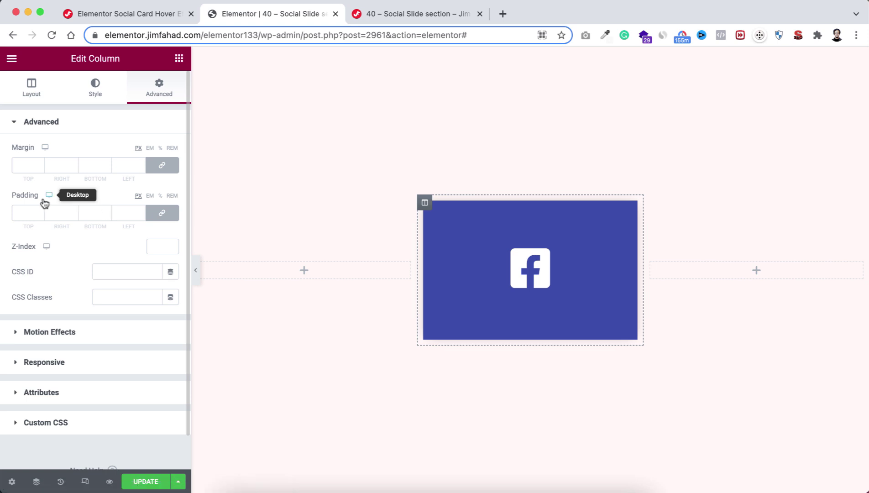
left_click(161, 213)
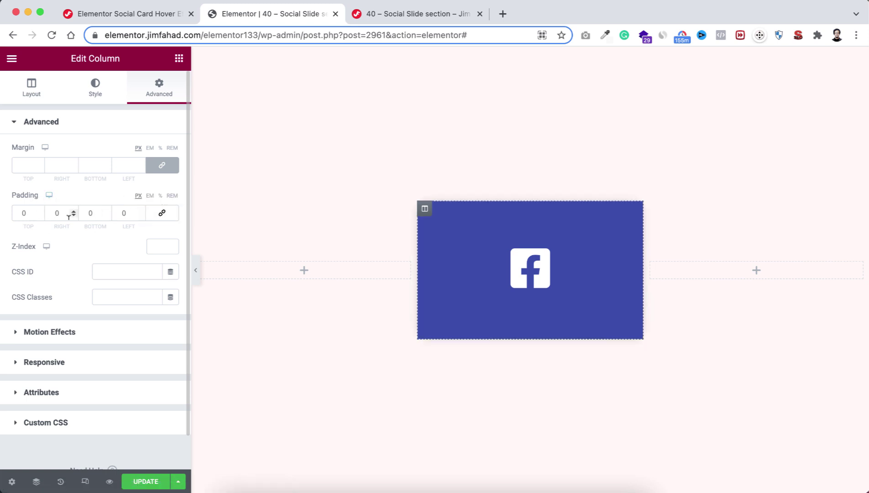
left_click(56, 213)
type("3")
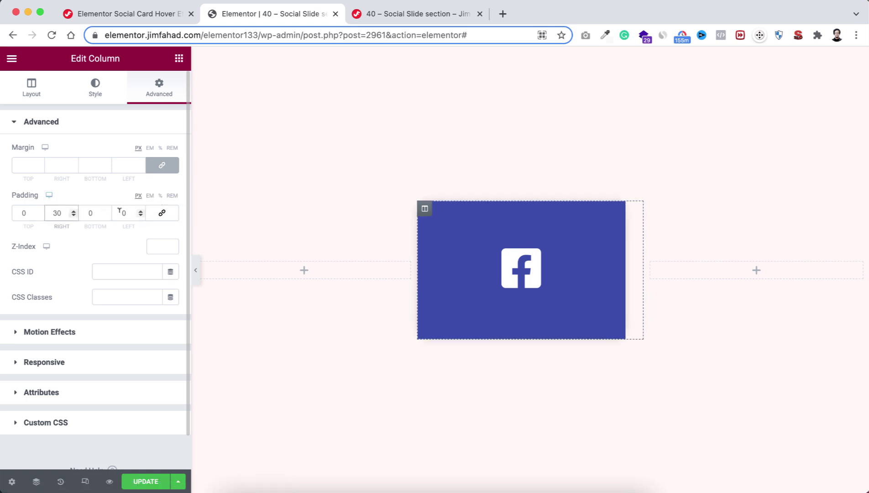
left_click(121, 212)
type("3")
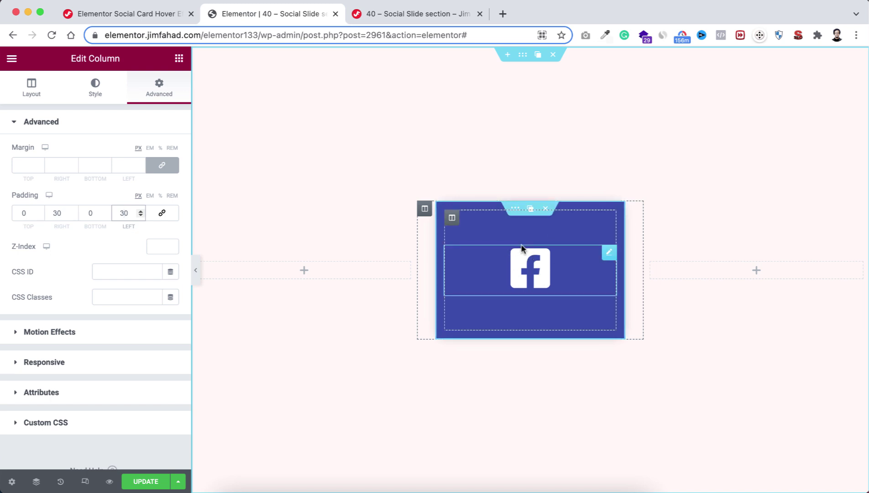
left_click(530, 209)
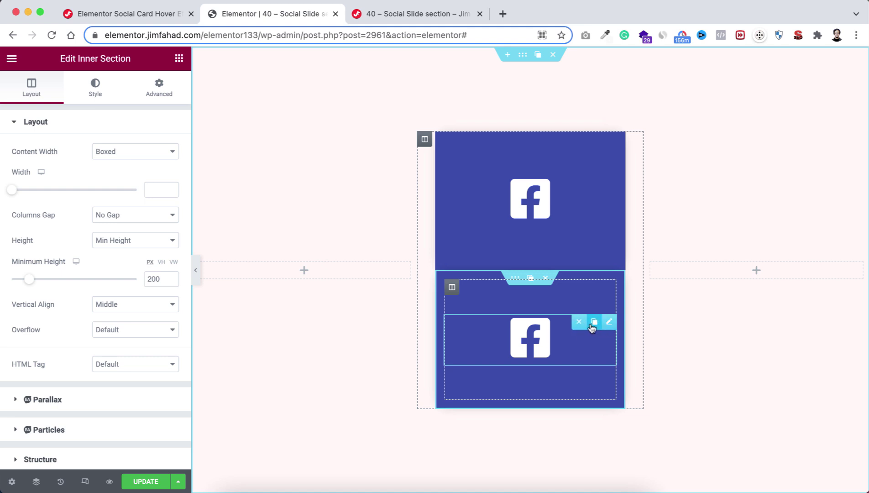
- Remove the Facebook icon from the copy and make its background white
left_click(580, 326)
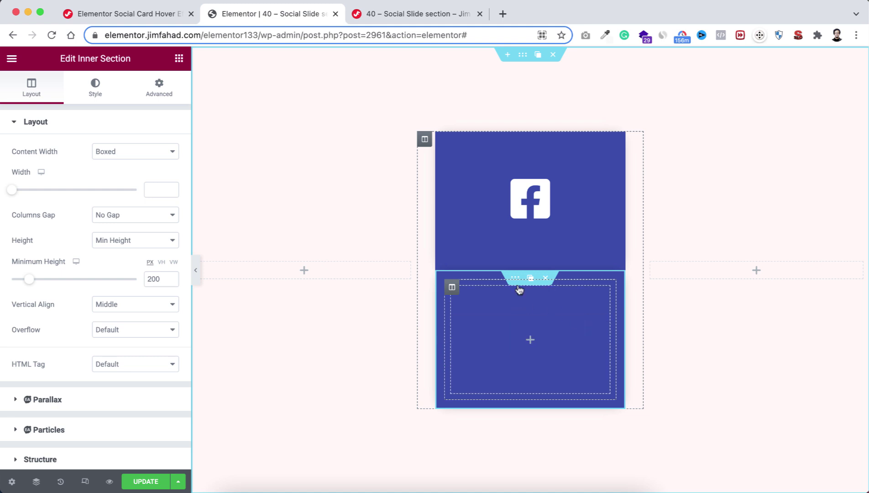
left_click(95, 87)
left_click(171, 202)
left_click_drag(67, 274, 19, 235)
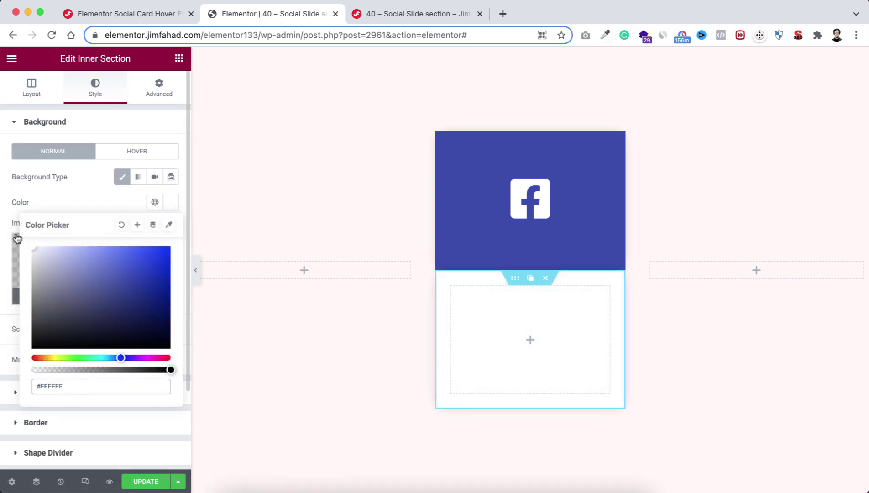
left_click(58, 200)
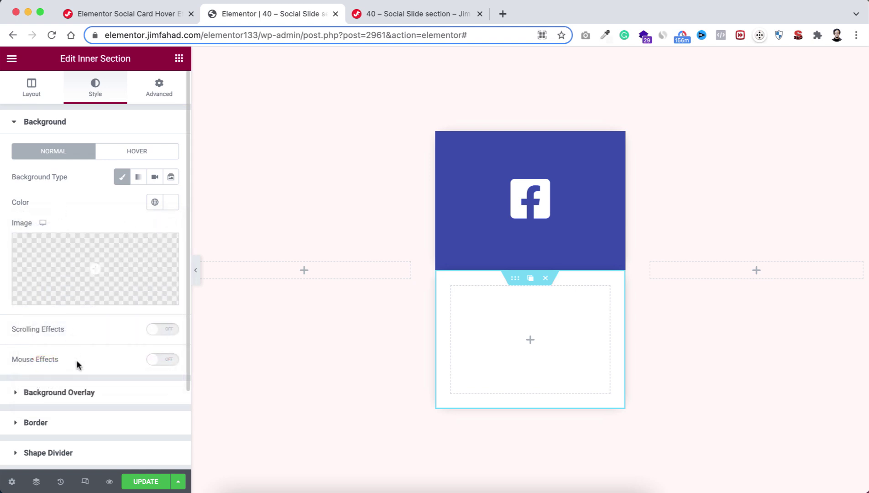
- Add a box shadow to the white section with vertical offset 10 and blur 35
scroll(88, 428, "down", 2)
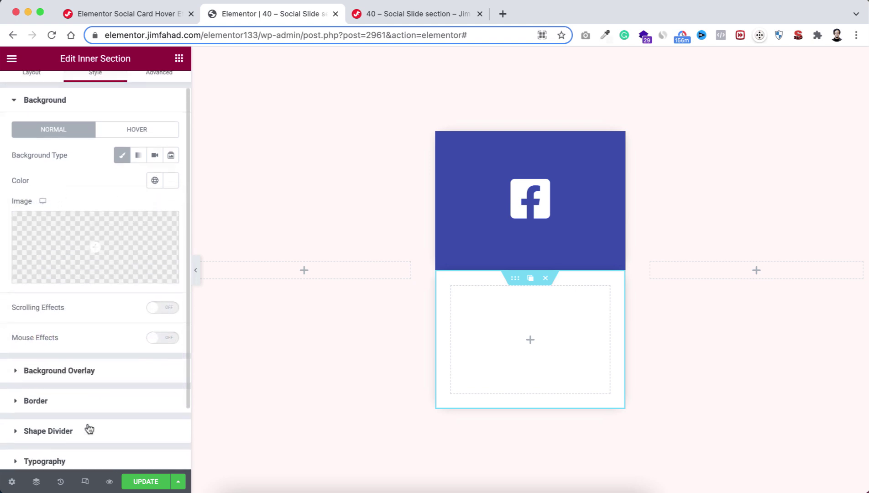
left_click(35, 391)
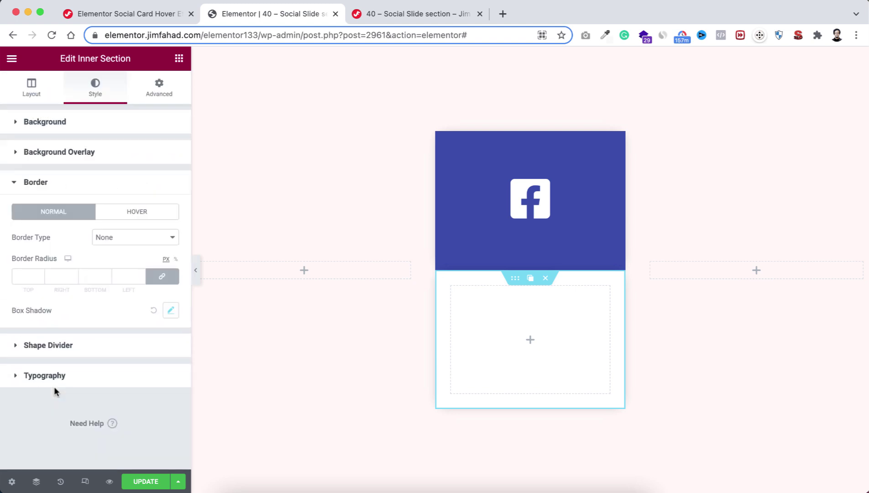
left_click(172, 312)
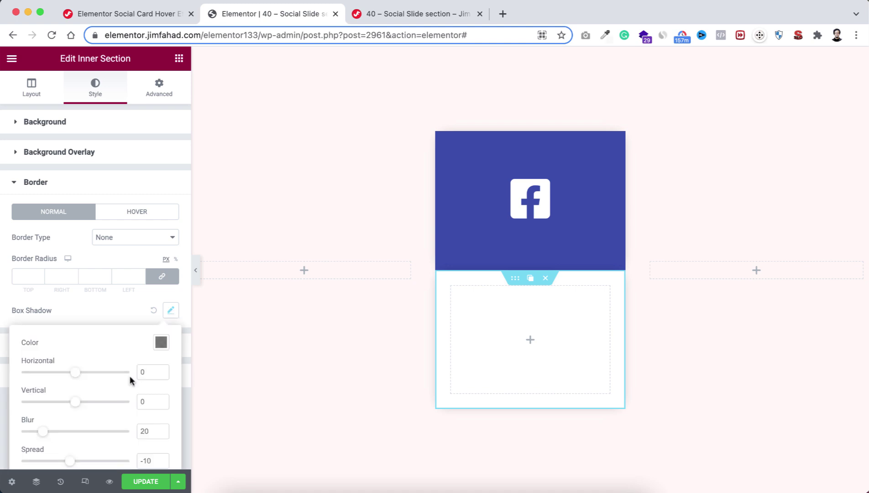
left_click(142, 401)
type("1")
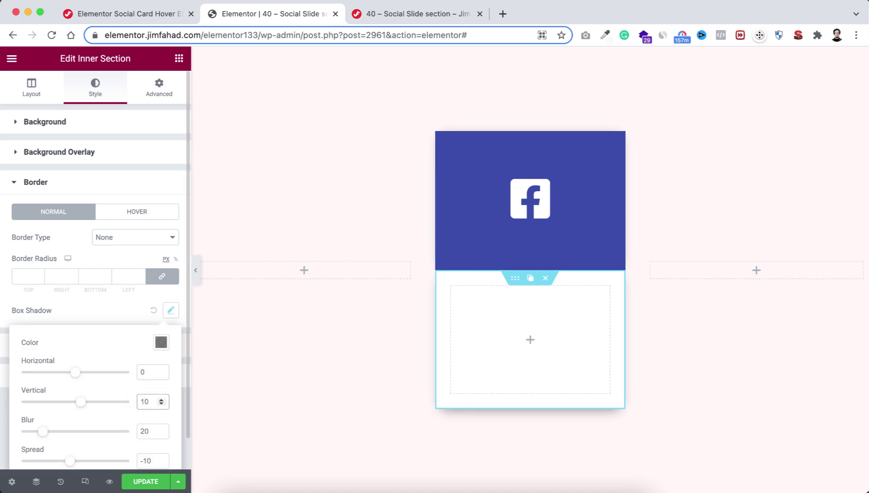
double_click(145, 431)
type("35")
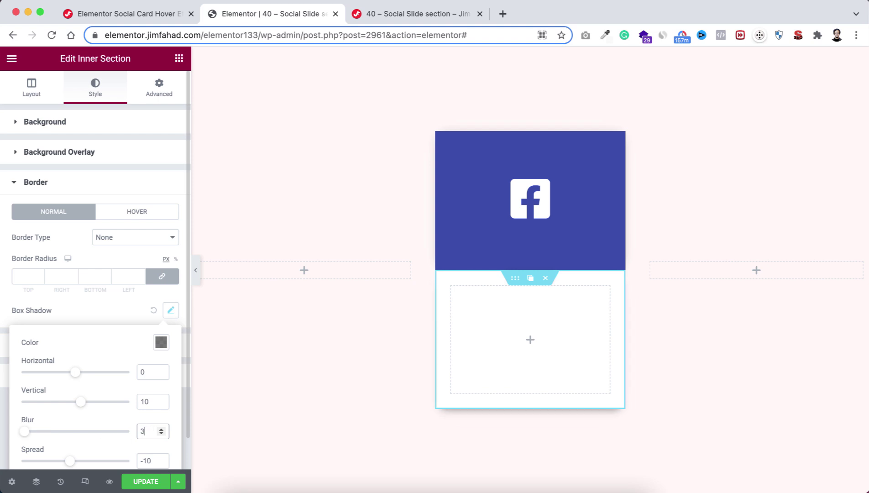
left_click(90, 321)
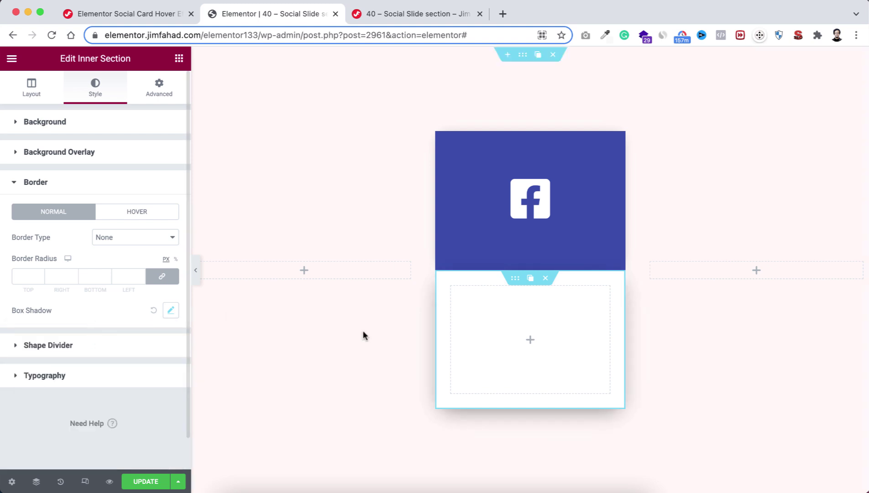
- Search widgets for 'list' and drop an Icon List into the empty white section
left_click(532, 343)
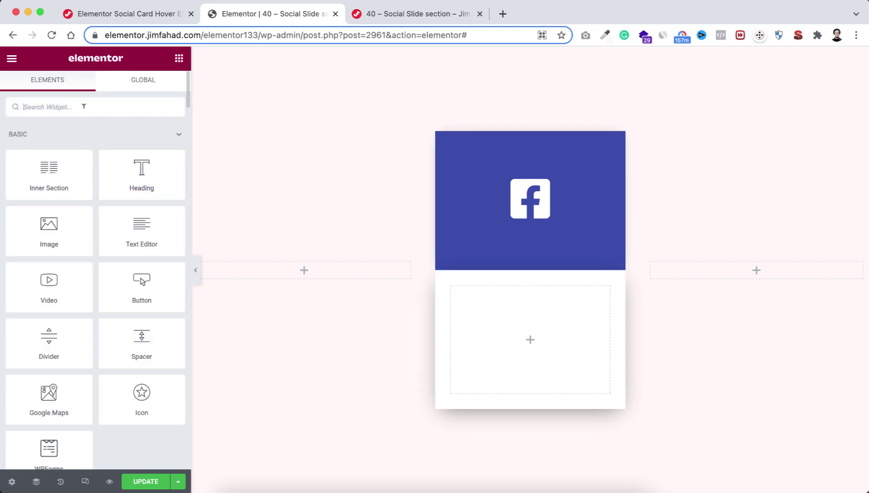
type("list")
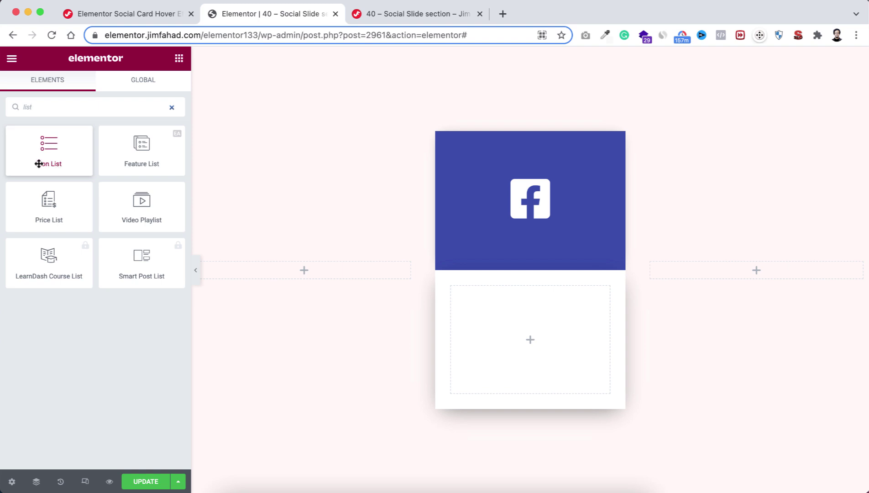
left_click_drag(41, 146, 524, 327)
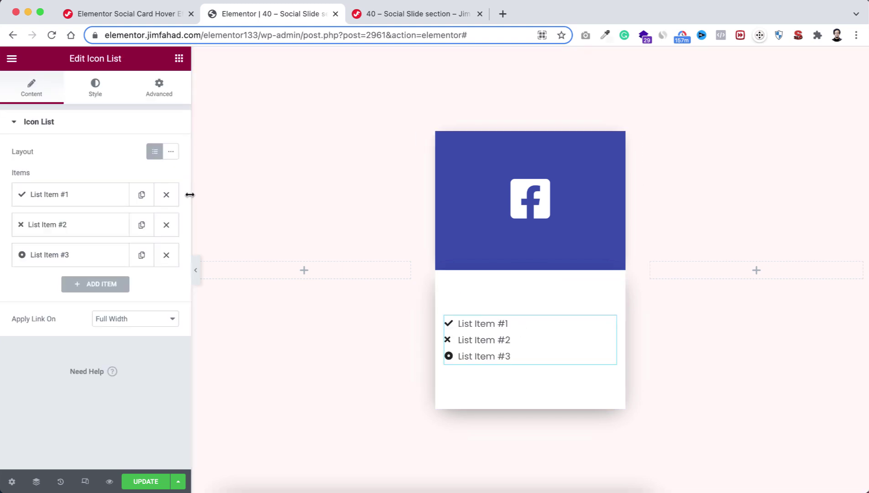
- Rename the first list item to 'Facebook Page' with link '#', and delete the other two items
left_click(75, 201)
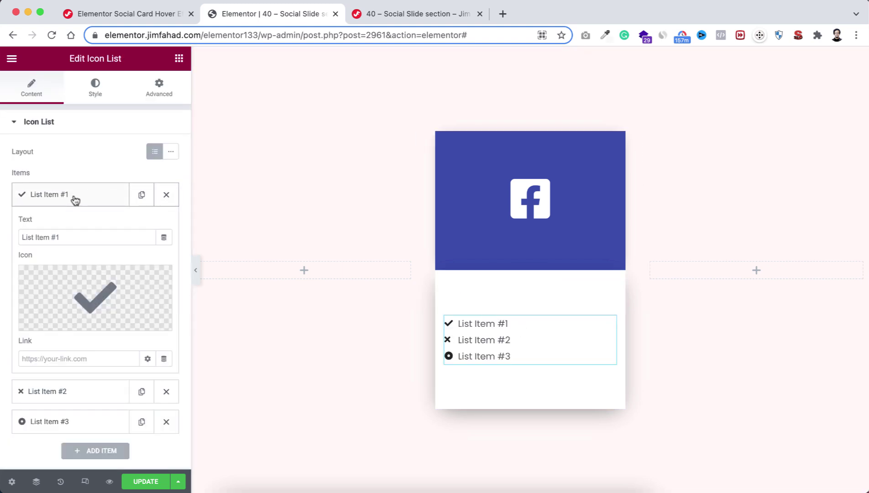
left_click_drag(64, 236, 11, 240)
type("Facebook Page")
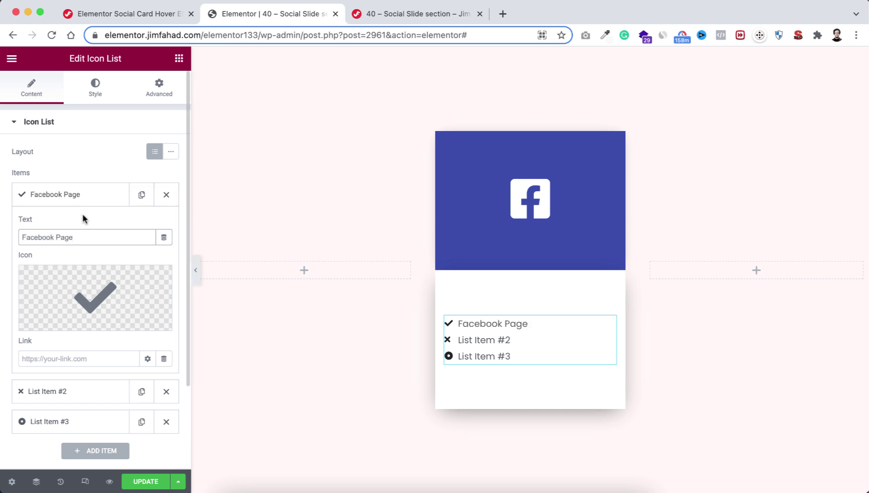
mouse_move(73, 295)
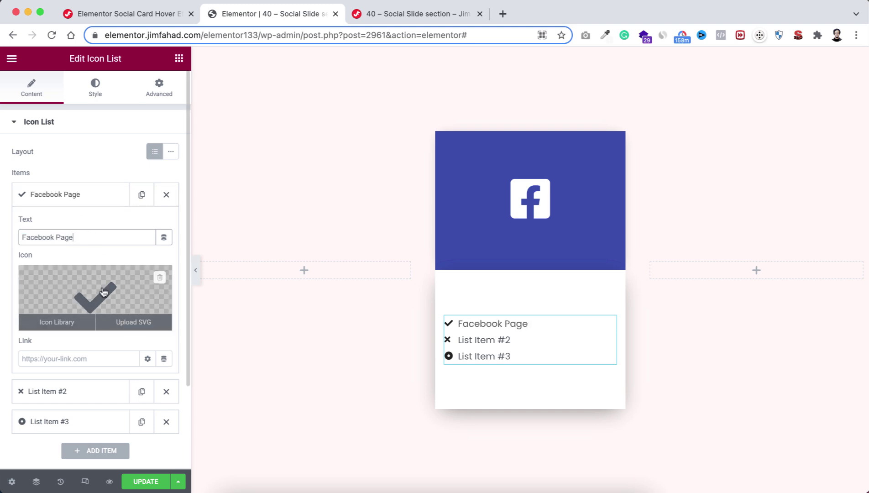
left_click(103, 304)
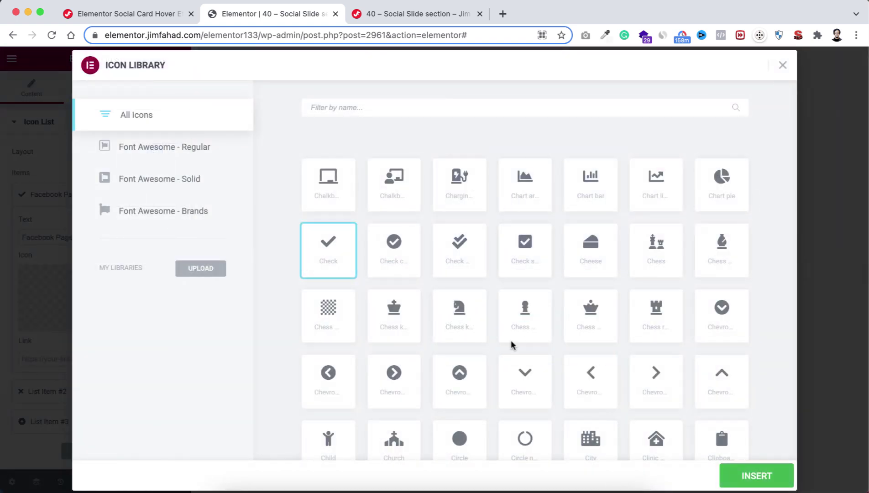
left_click(782, 66)
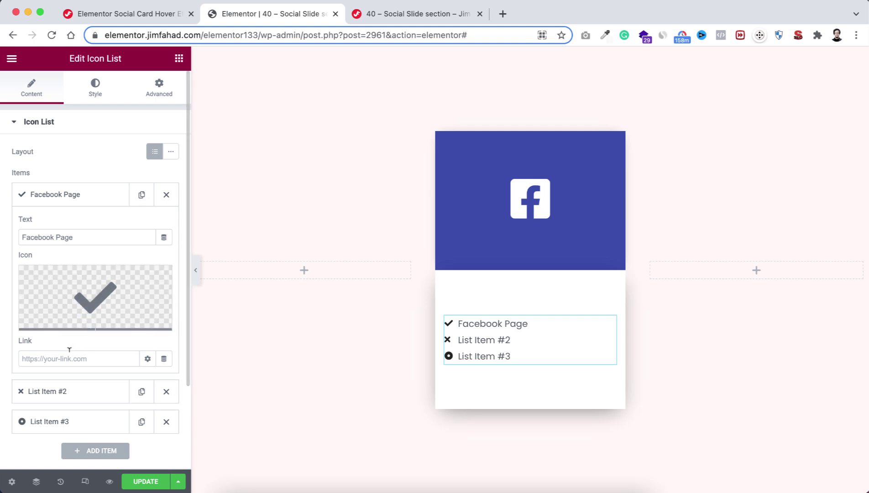
left_click(41, 354)
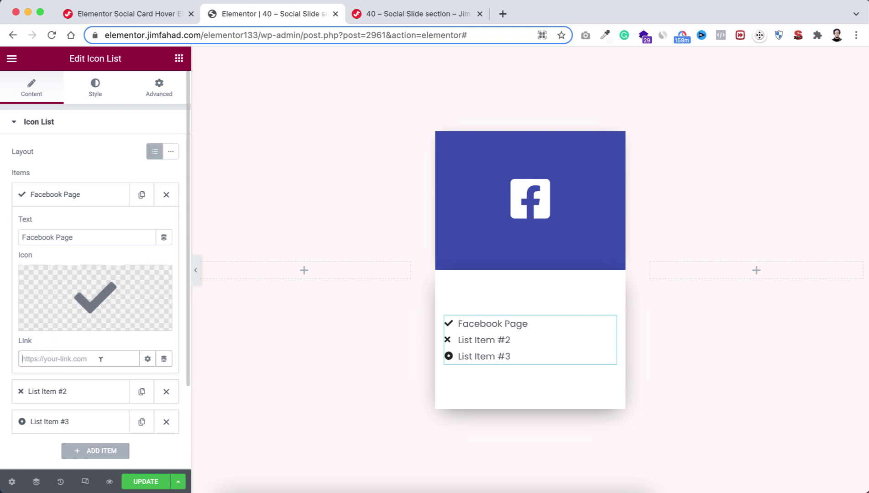
type("#")
left_click(166, 392)
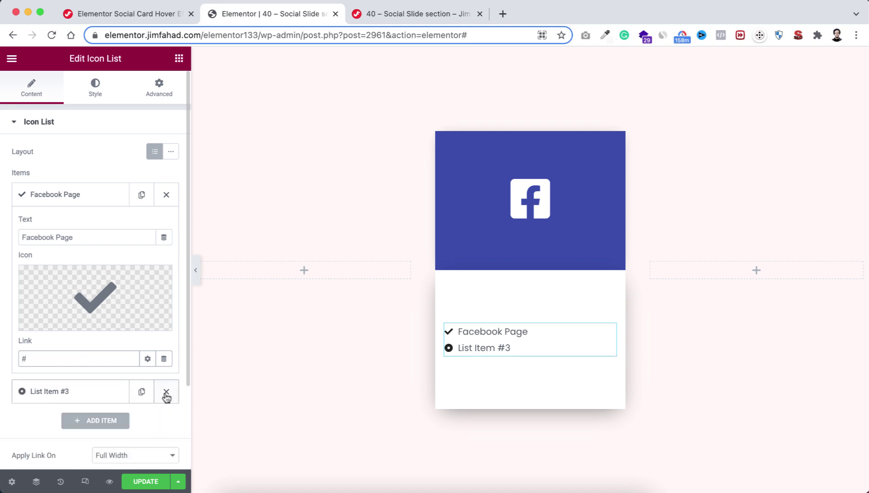
left_click(166, 392)
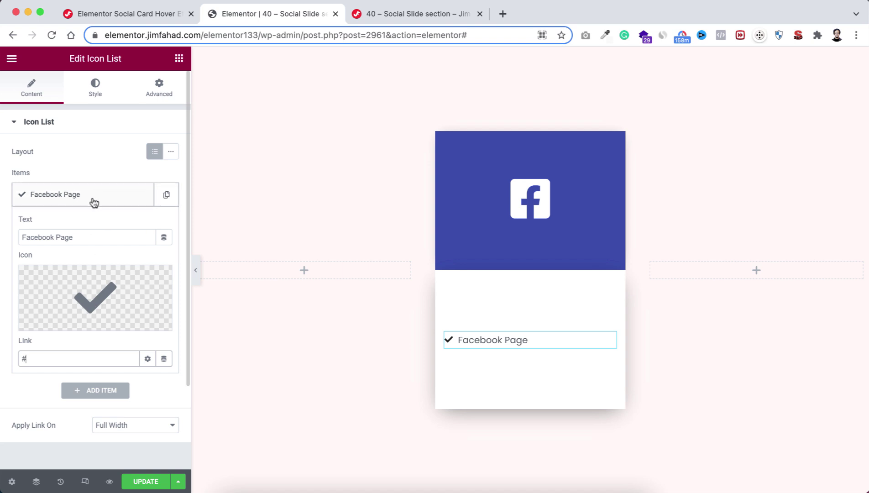
left_click(107, 201)
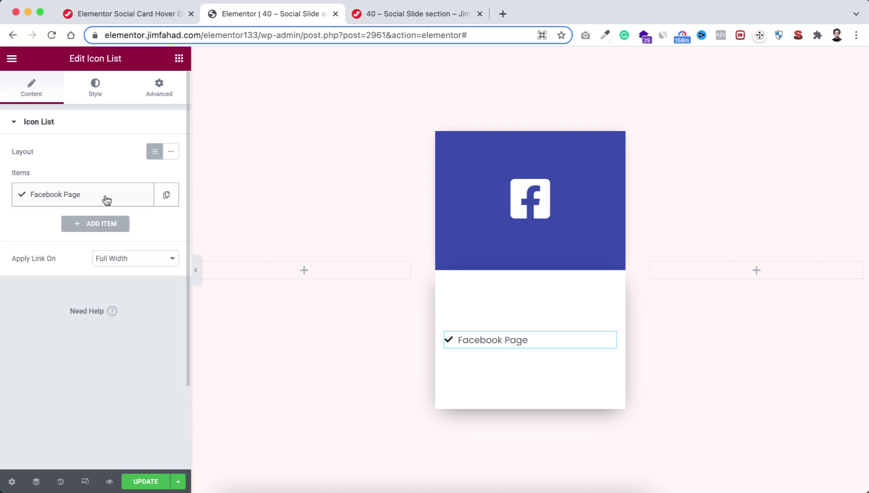
- Duplicate the item twice, renaming the copies 'Facebook Group' and 'Facebook Profile'
left_click(166, 197)
left_click(82, 232)
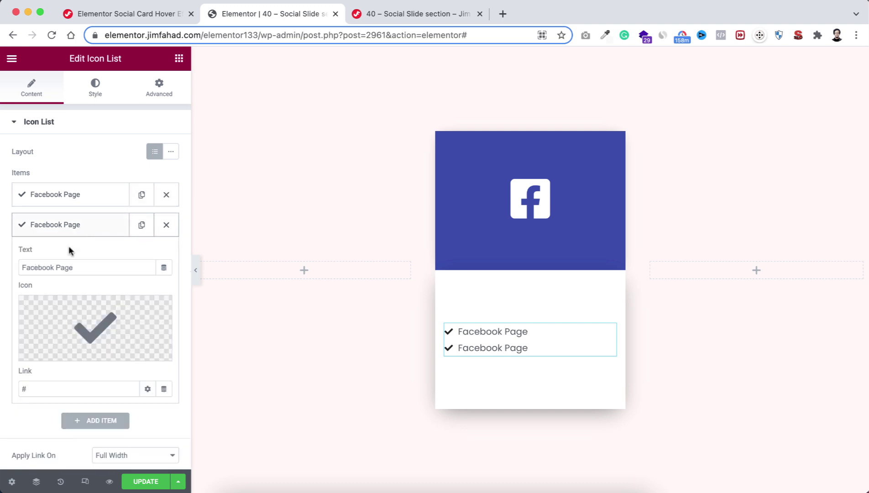
double_click(97, 265)
type("G")
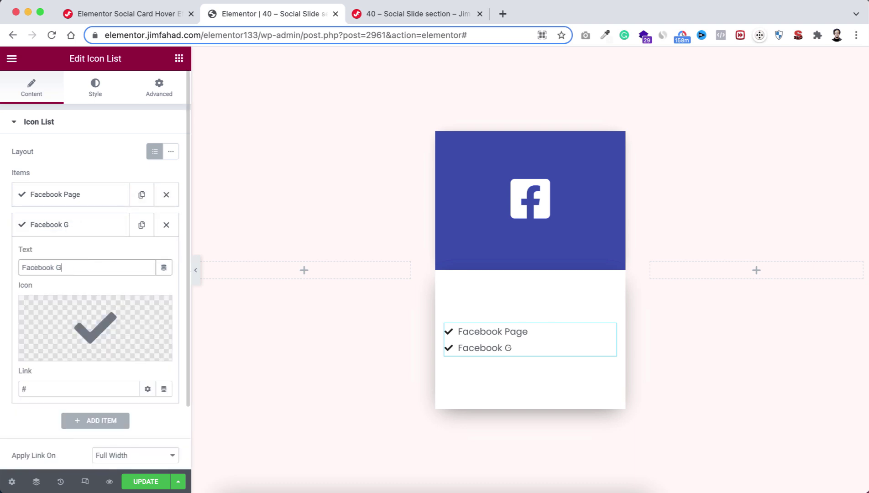
type("roup")
left_click(98, 235)
left_click(141, 225)
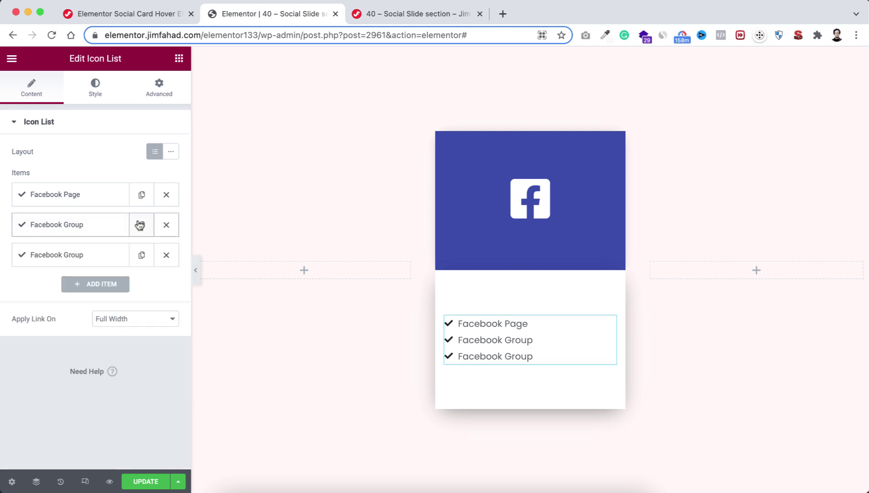
left_click(97, 256)
left_click_drag(55, 297, 126, 295)
type("Profile")
left_click(103, 258)
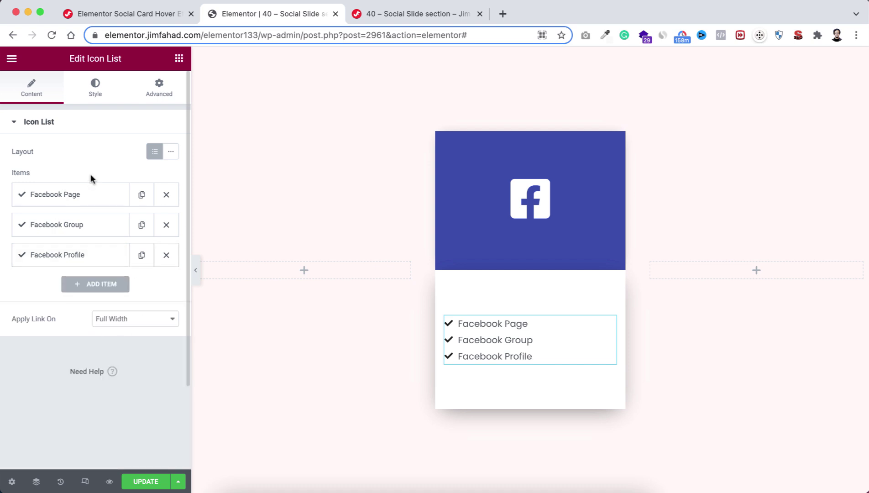
left_click(96, 87)
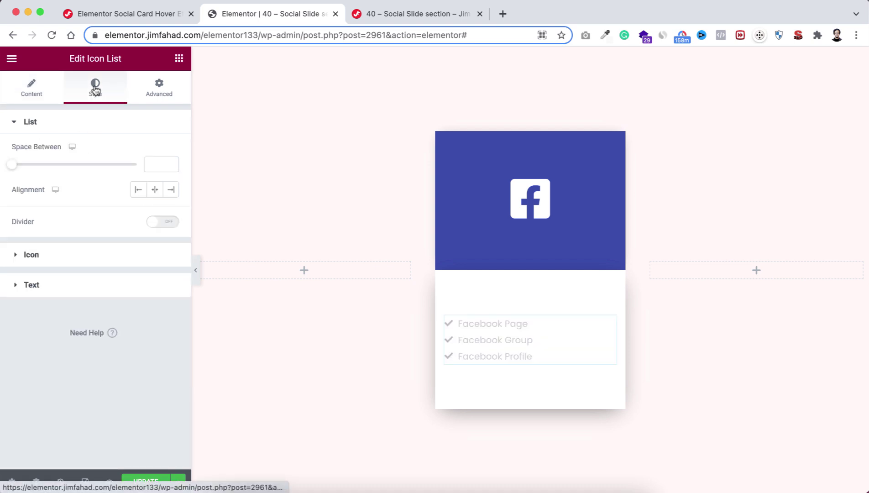
- Centre the list items, space them 7 apart, and add dividers of width 55
left_click(155, 192)
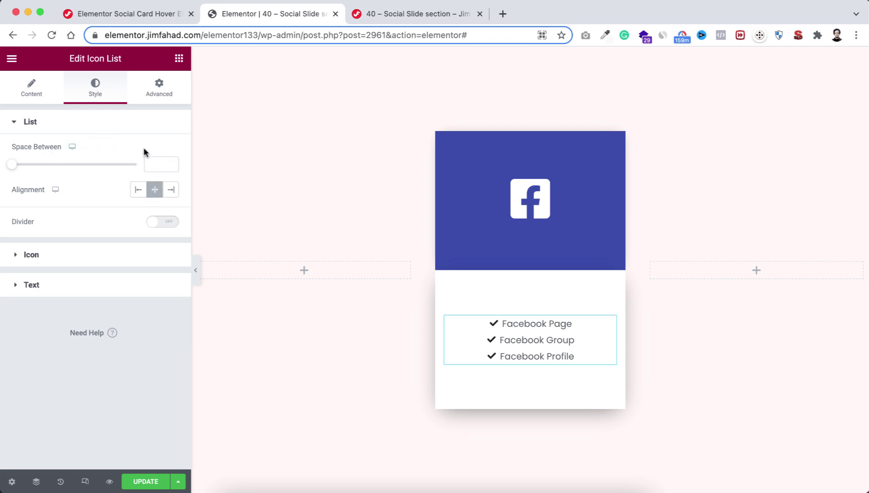
left_click(154, 162)
type("7")
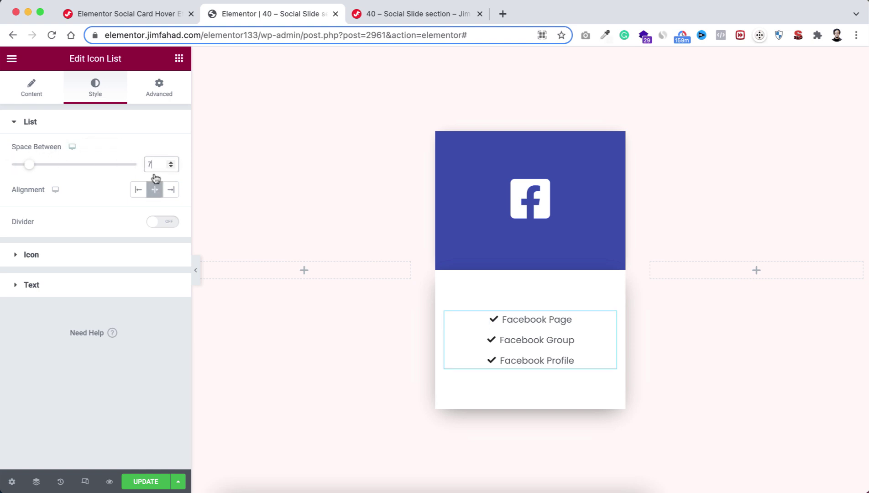
left_click(168, 222)
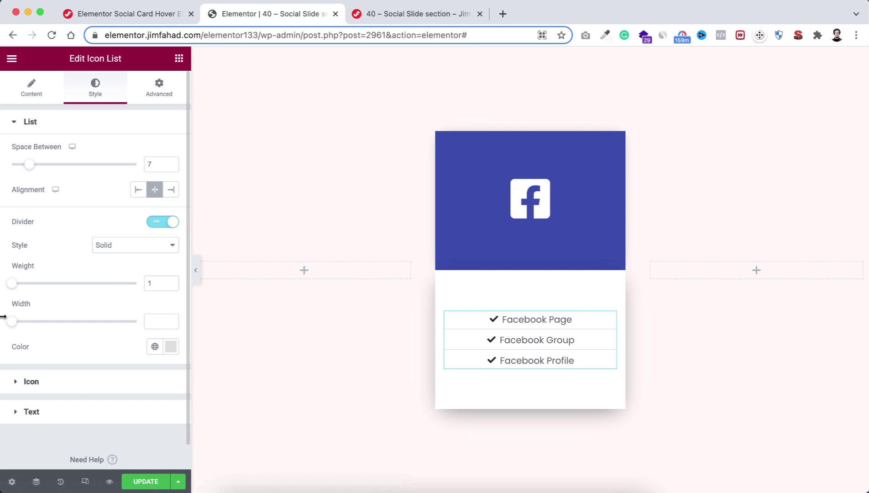
left_click(152, 319)
type("55")
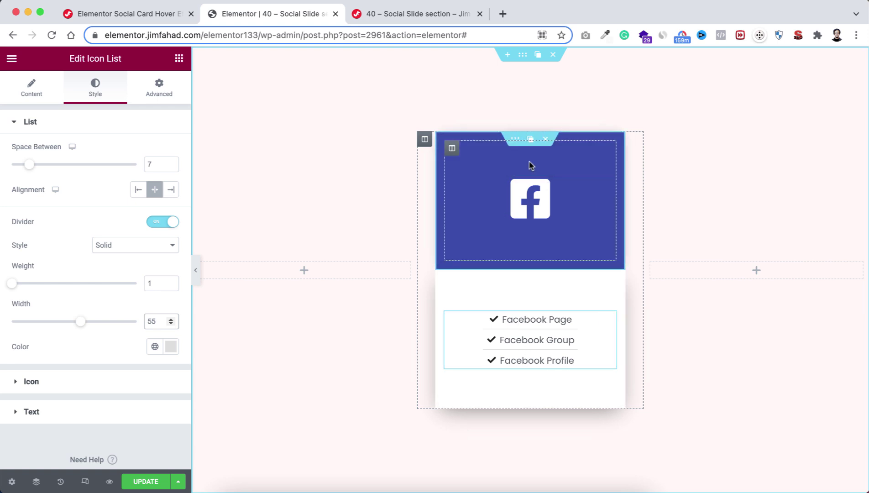
- Give the card's upper section the CSS class 'social-logo'
left_click(515, 140)
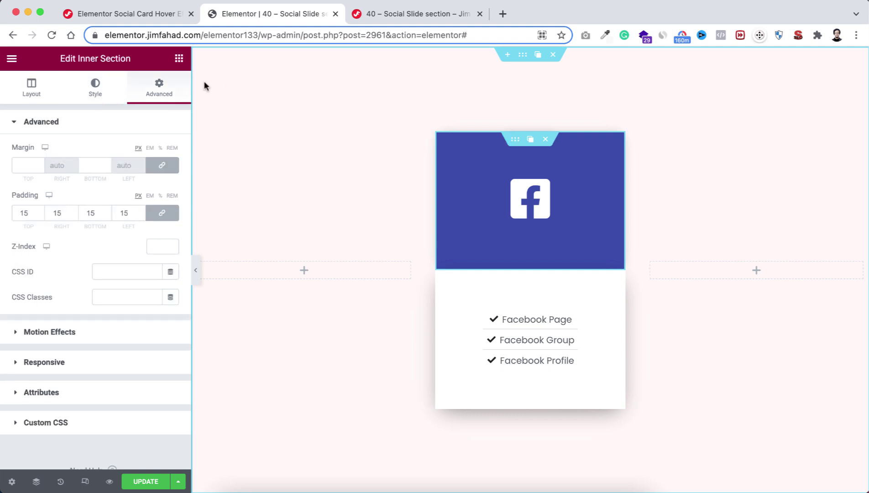
left_click(118, 298)
type("social-log")
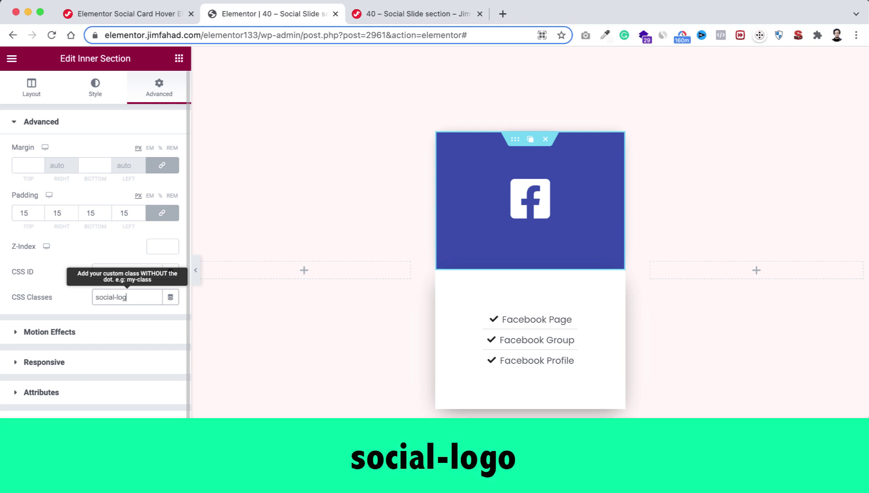
type("o")
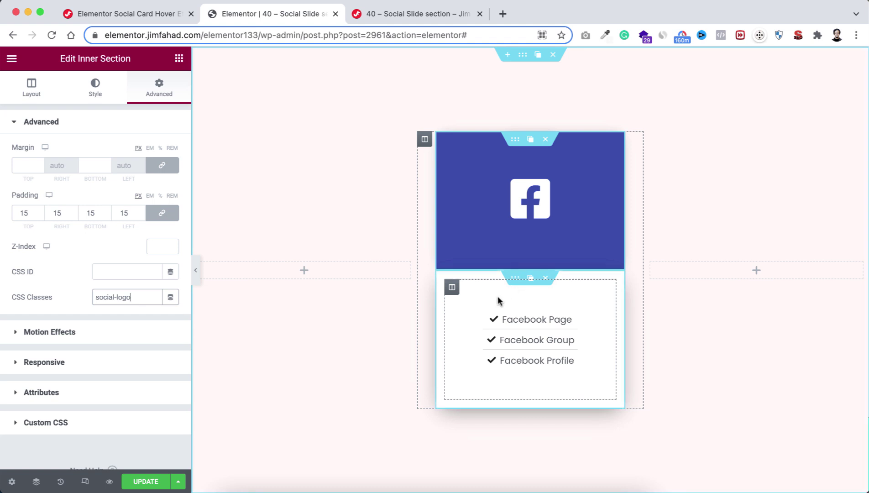
- Give the card's lower section the CSS class 'social-details'
left_click(516, 280)
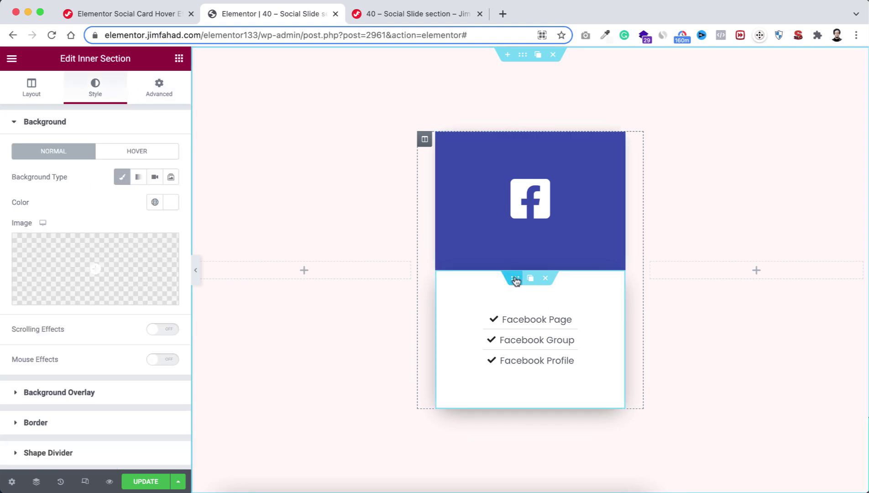
left_click(159, 88)
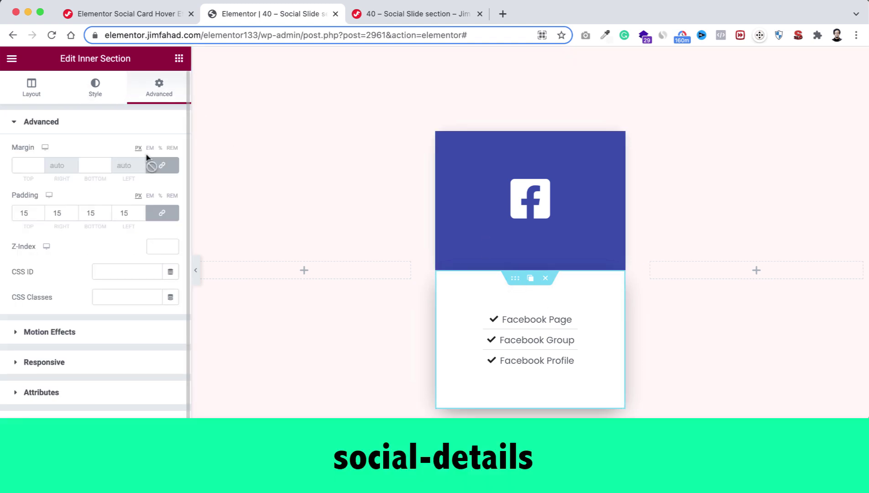
left_click(116, 295)
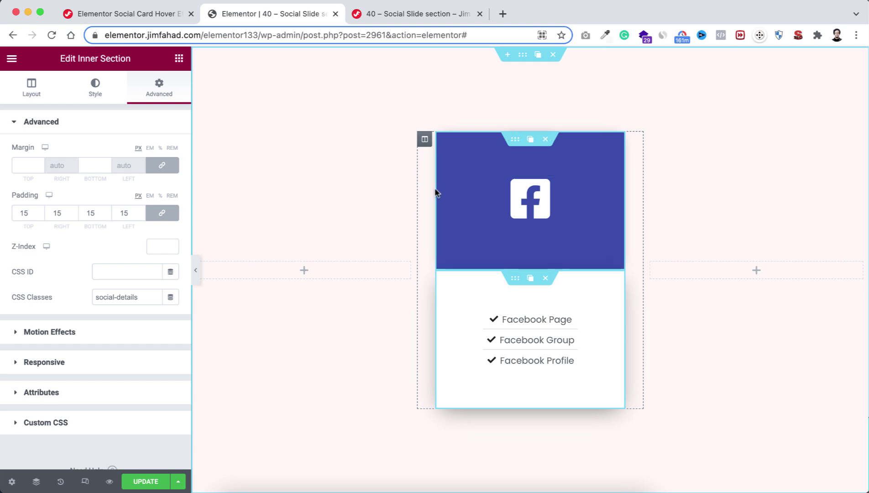
mouse_move(424, 142)
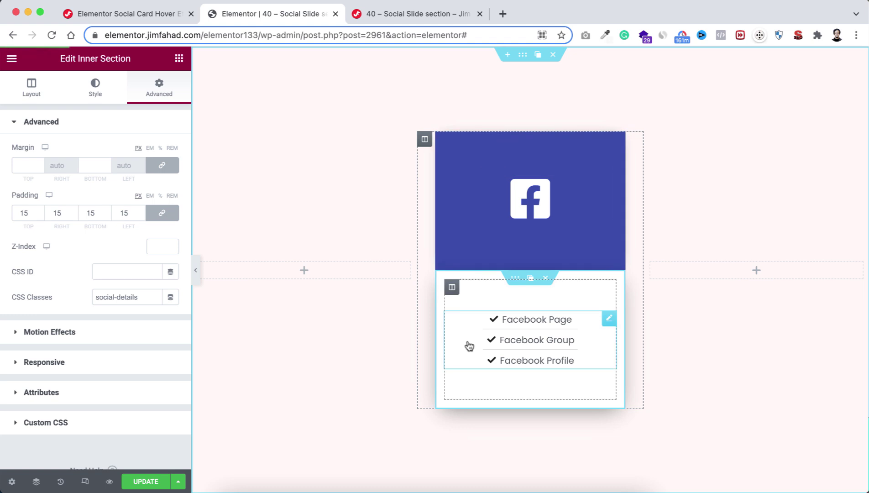
- Open the Facebook card column's Advanced settings and expand its empty Custom CSS editor
left_click(425, 139)
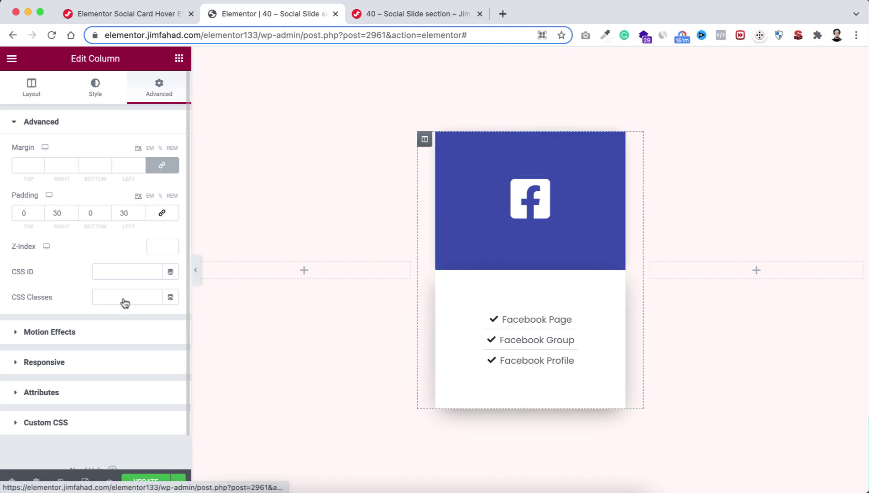
scroll(113, 382, "down", 1)
scroll(113, 382, "down", 2)
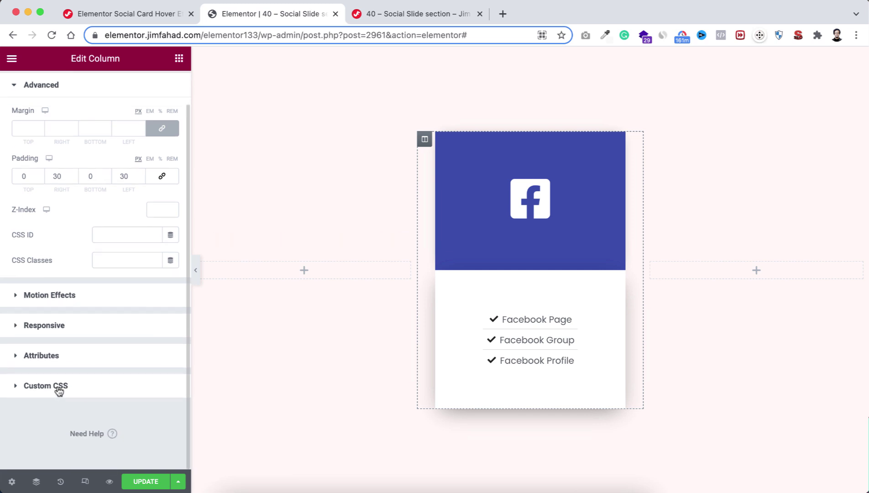
left_click(67, 386)
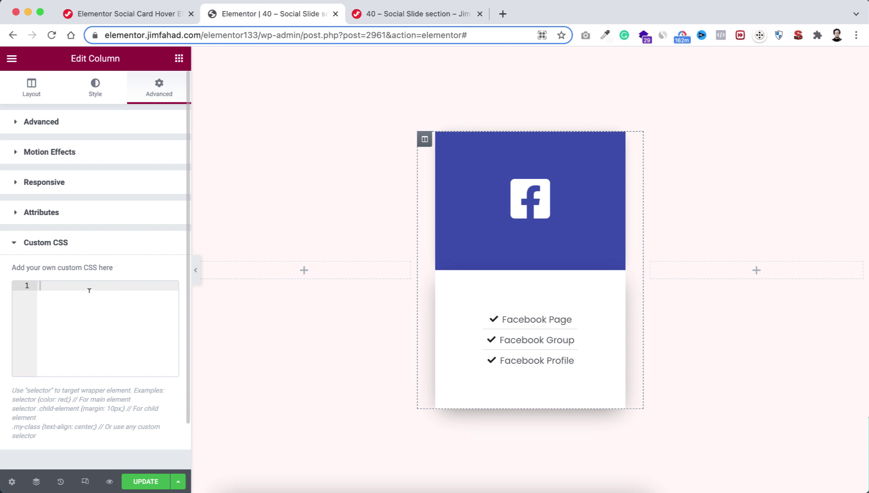
- Copy the Social Card Open CSS code from the tutorial page and return to Elementor
left_click(133, 15)
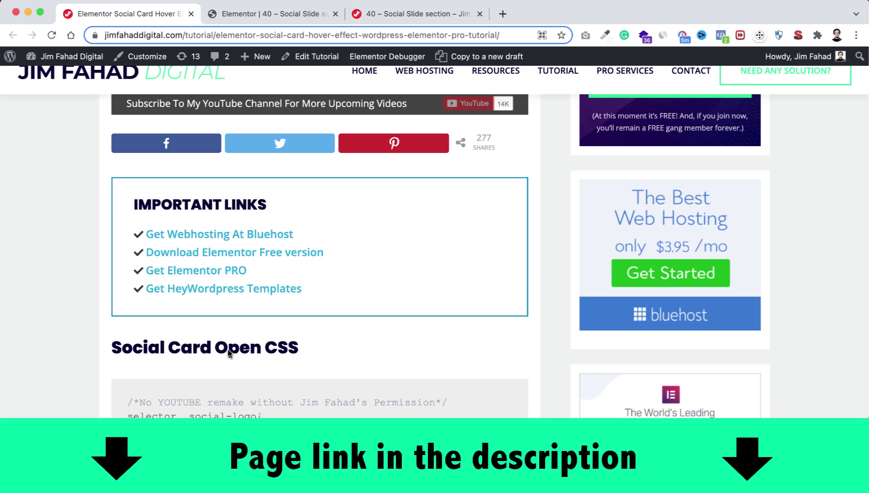
scroll(225, 384, "down", 5)
scroll(225, 385, "down", 1)
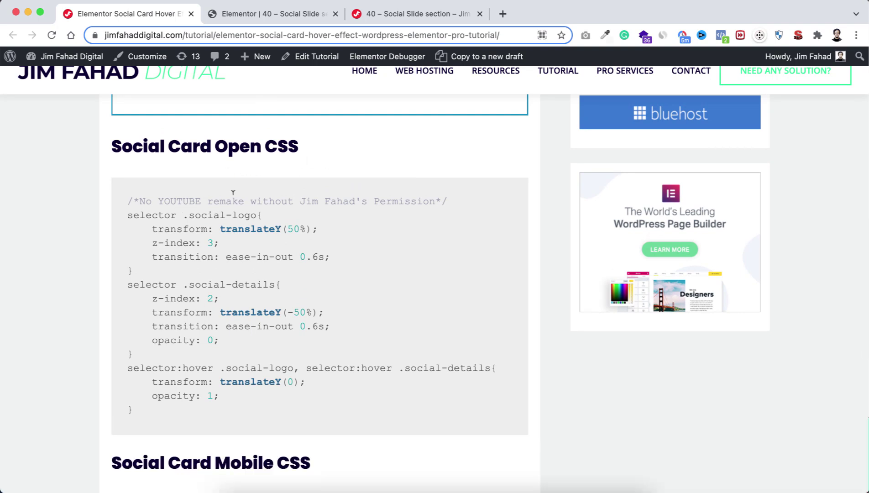
left_click_drag(130, 200, 163, 415)
key("super+c")
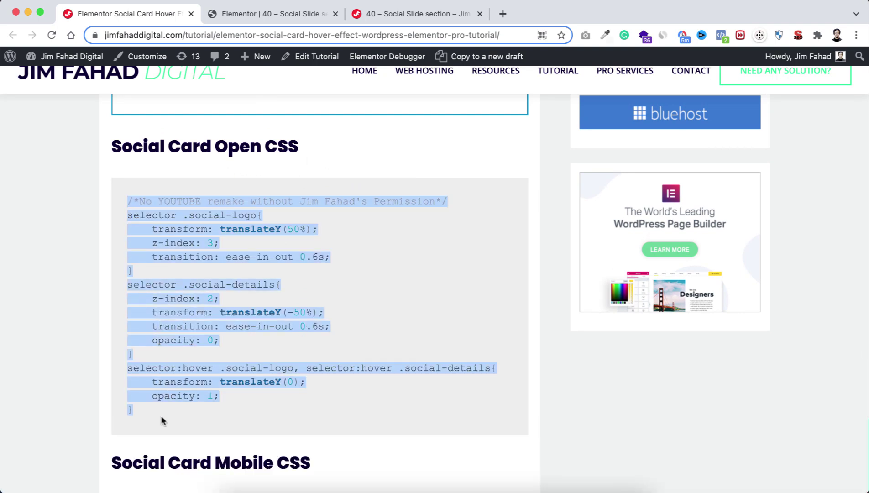
left_click(267, 18)
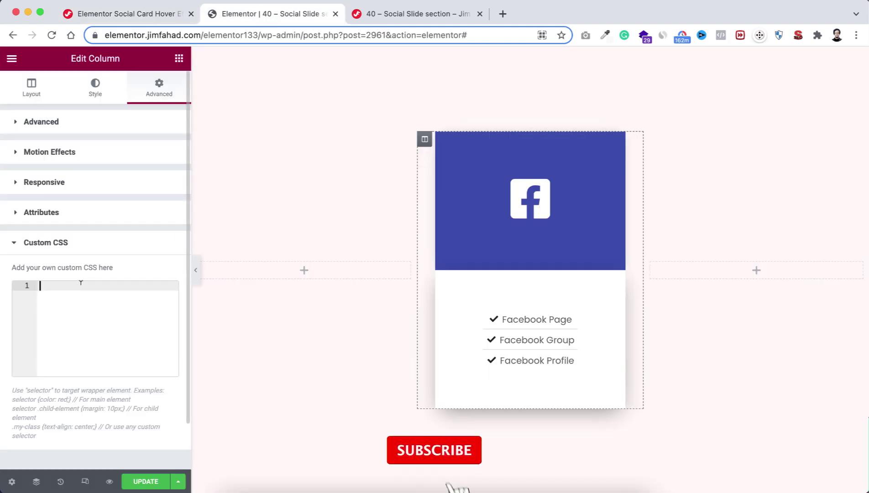
- Paste the Social Card Open CSS into the column's custom CSS and test the hover effect
key("super+v")
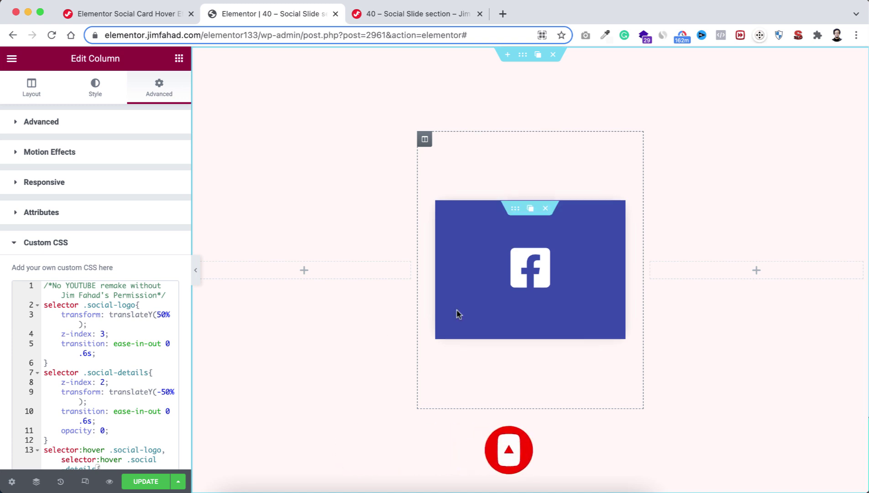
mouse_move(522, 285)
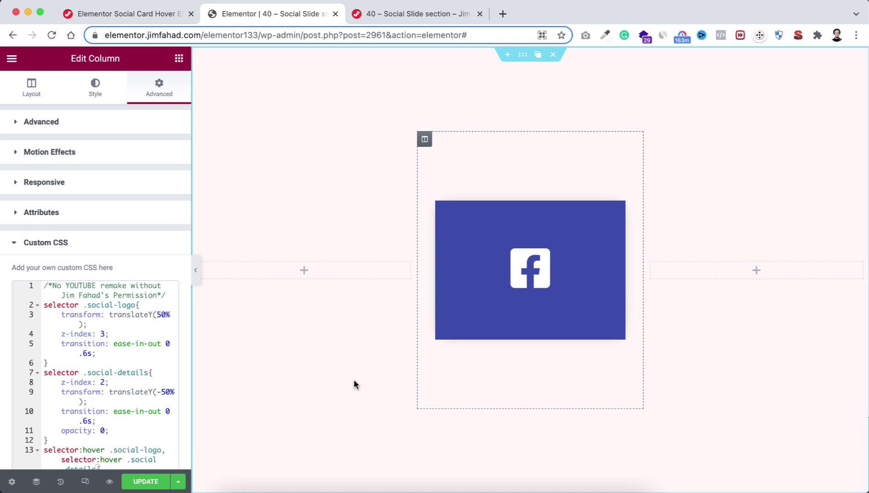
- Preview the card at tablet and mobile widths, then go back to the tutorial page
left_click(85, 482)
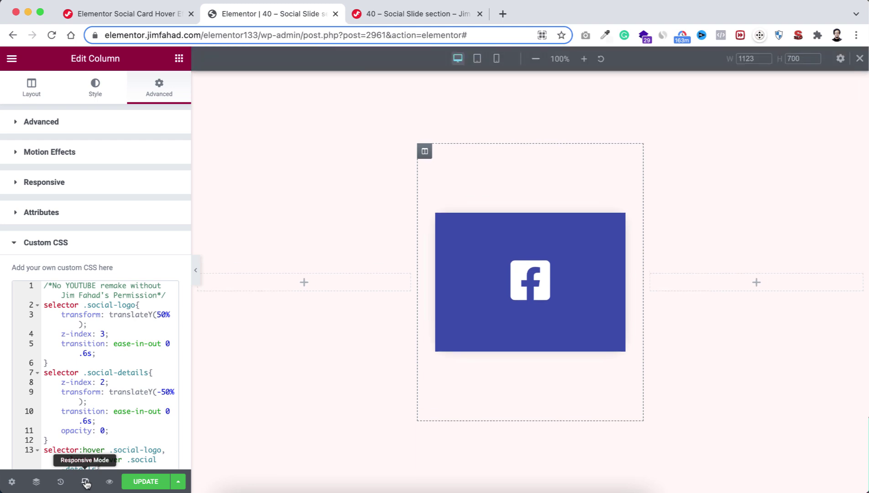
left_click(478, 62)
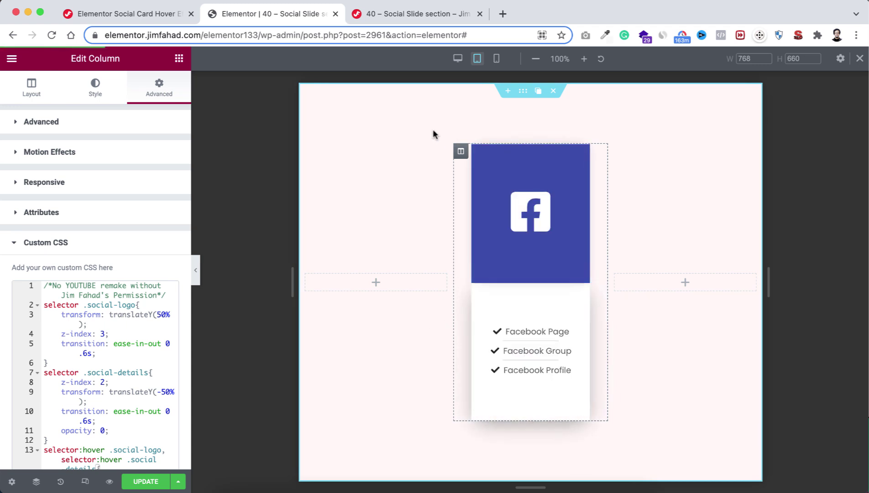
left_click(496, 59)
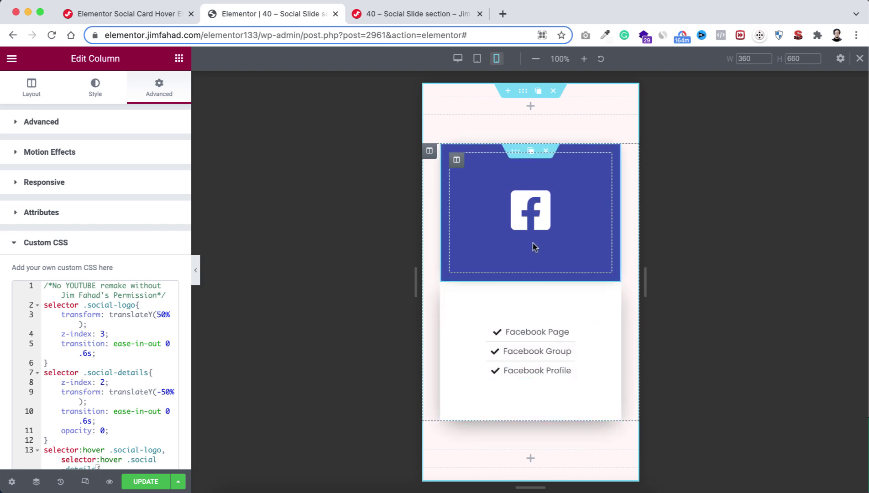
left_click(151, 15)
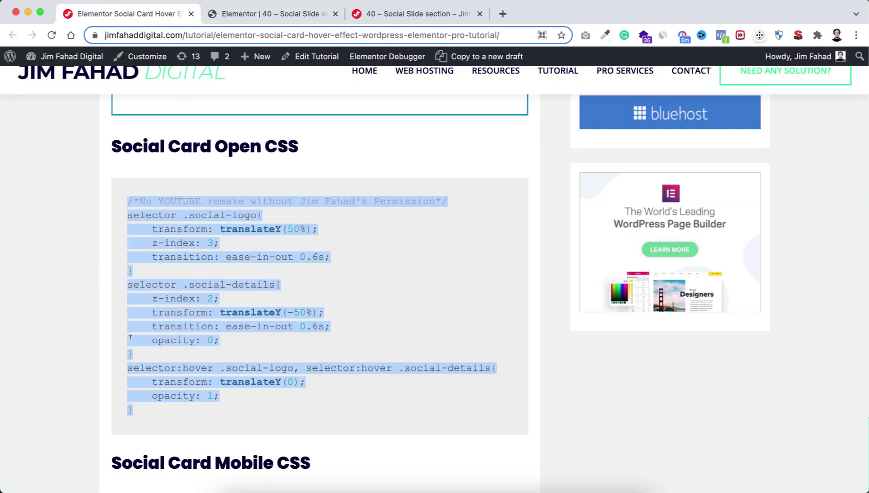
- Select the Social Card Mobile CSS code on the tutorial page
left_click(140, 380)
scroll(136, 382, "down", 5)
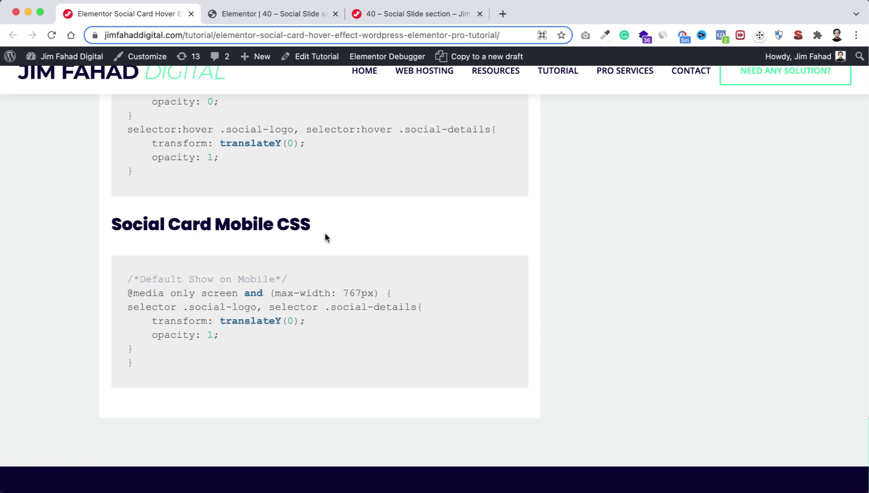
left_click_drag(127, 276, 156, 368)
key("super+c")
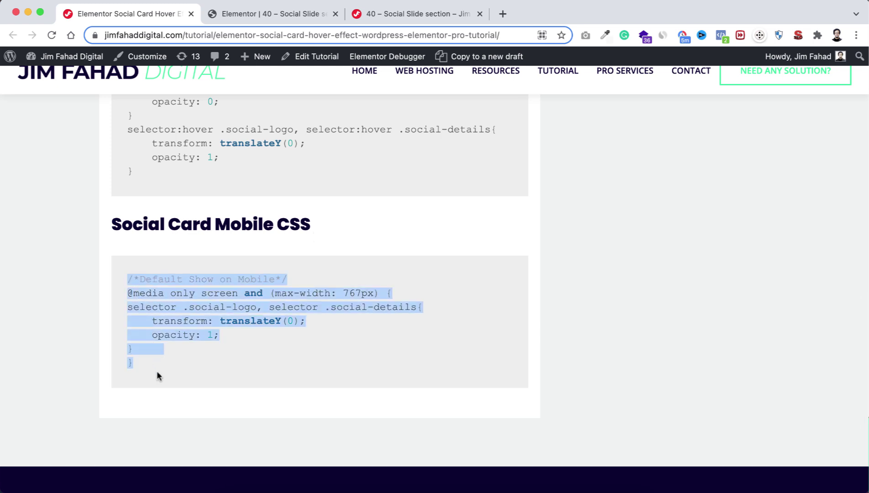
left_click(250, 14)
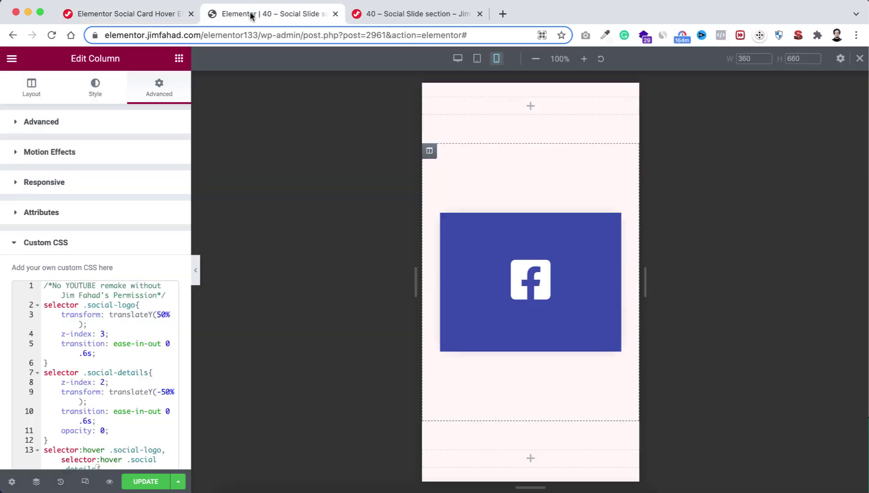
scroll(122, 389, "down", 3)
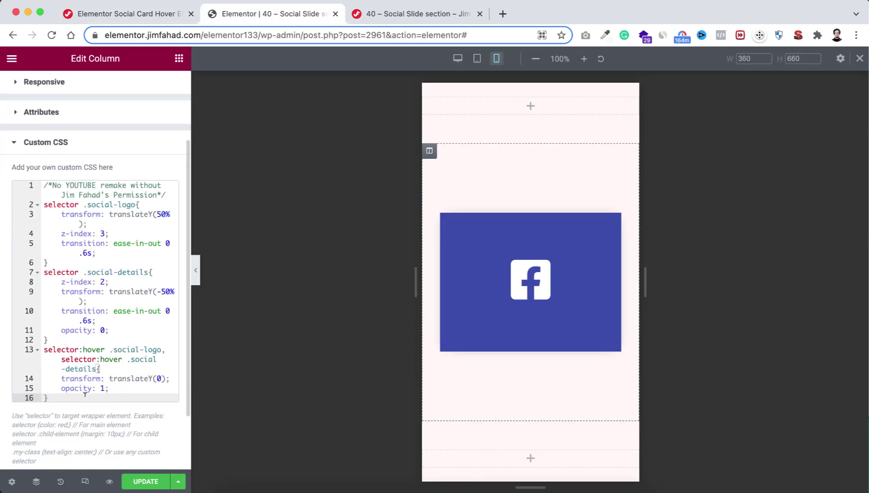
key("Return")
key("Return")
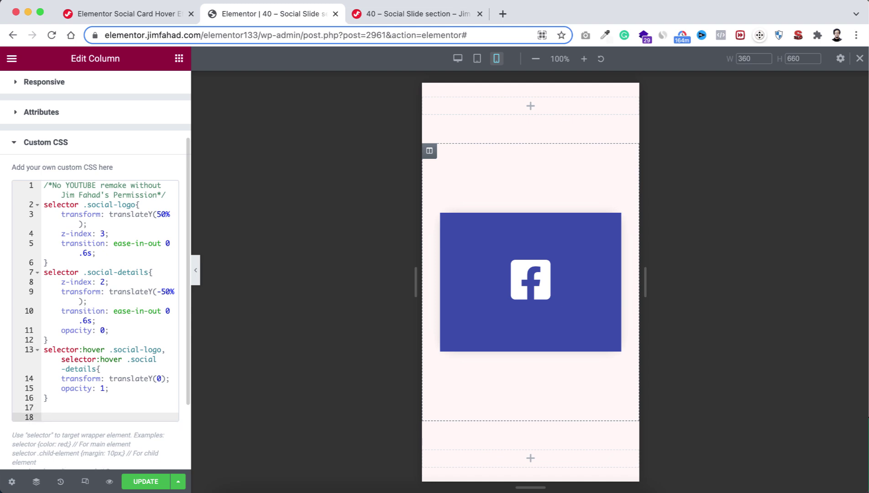
key("super+v")
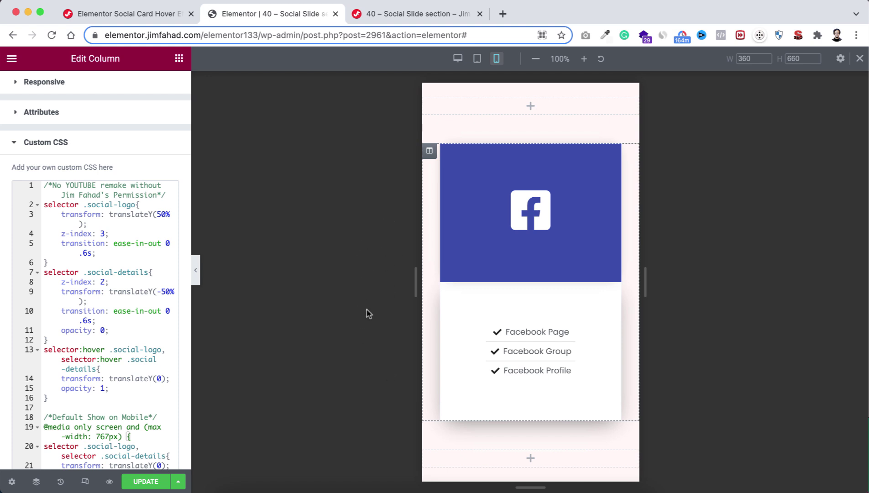
- Check the card in the tablet and desktop previews
left_click(477, 59)
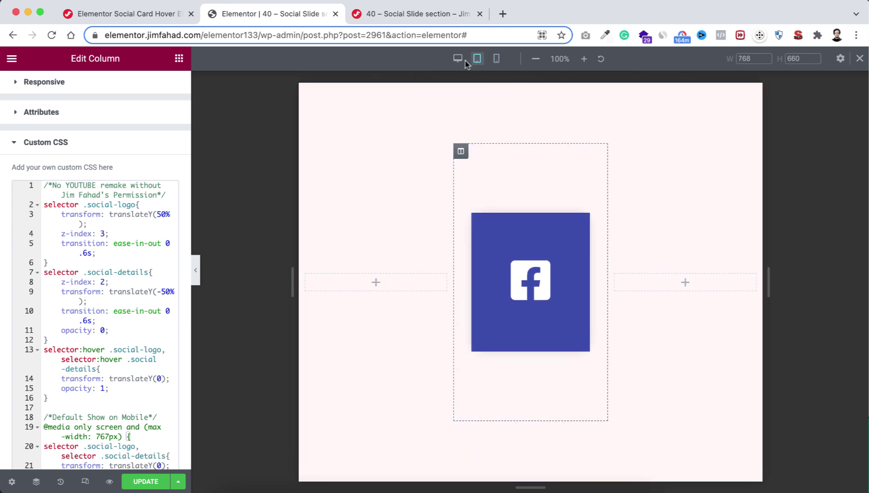
left_click(463, 60)
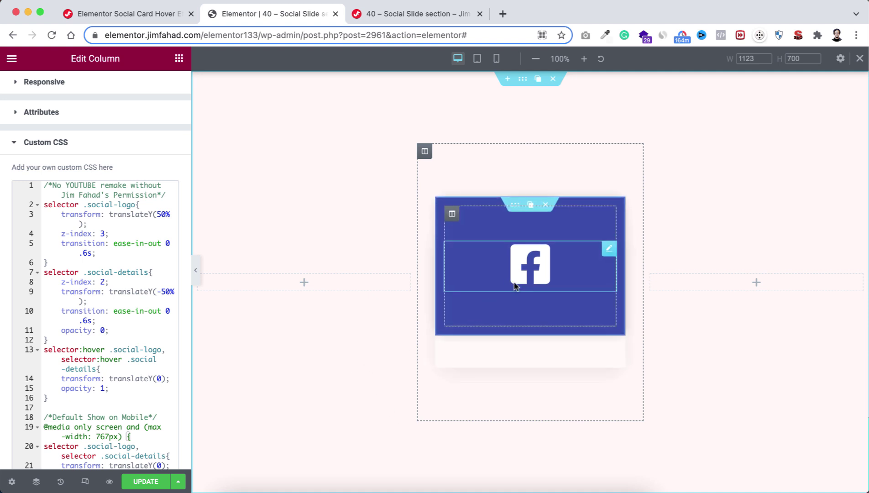
mouse_move(504, 272)
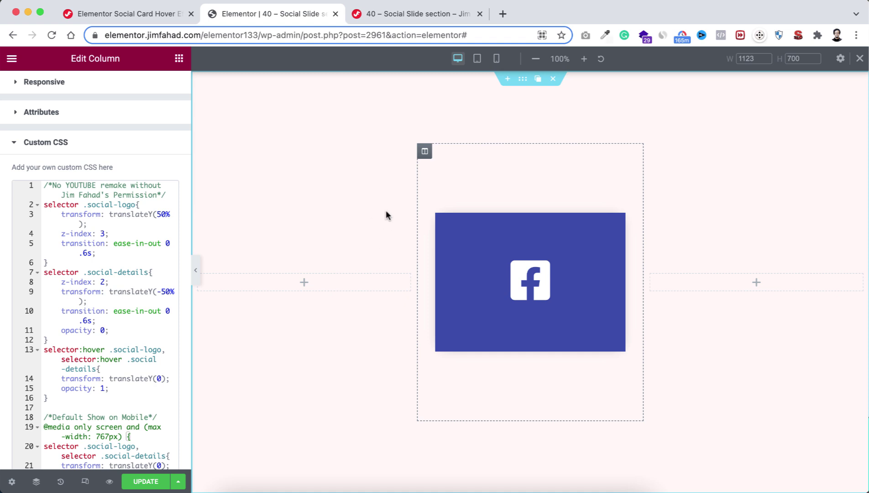
mouse_move(424, 155)
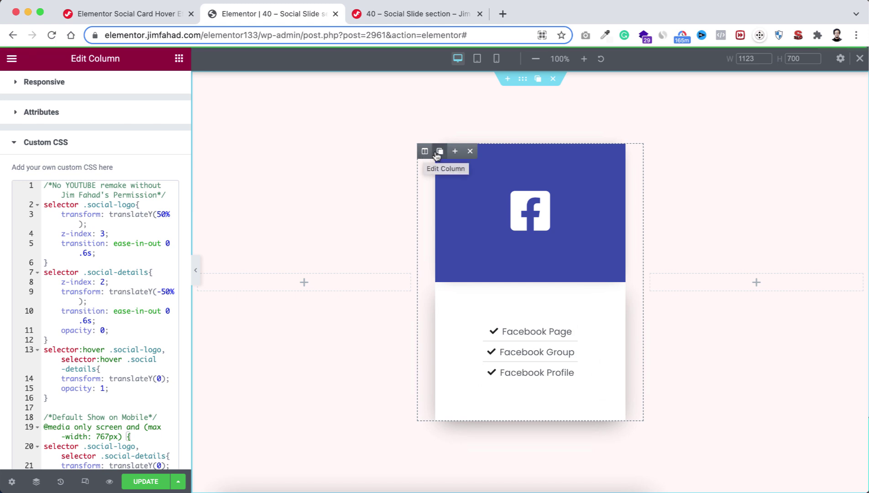
- Duplicate the Facebook card column twice and delete the empty left and right columns
left_click(439, 151)
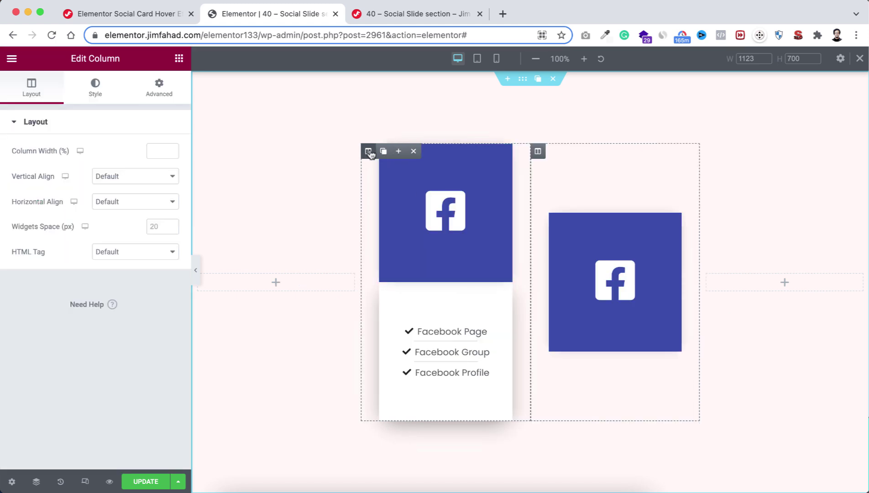
left_click(385, 153)
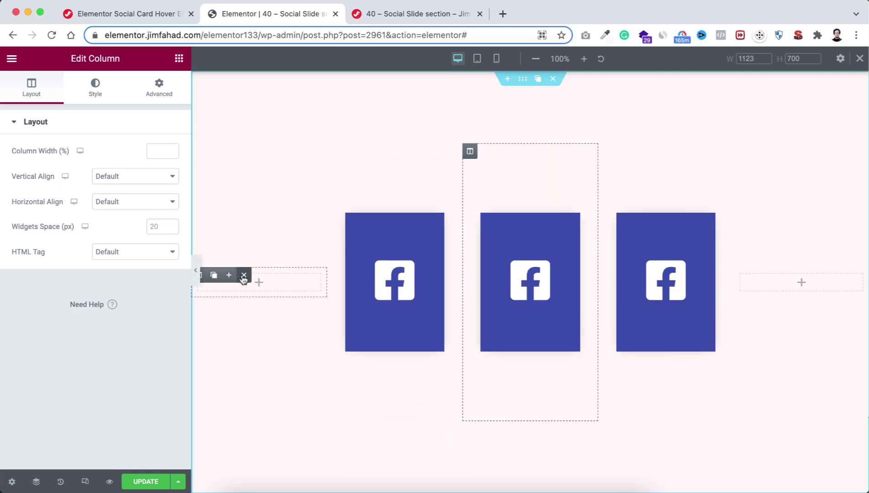
left_click(244, 275)
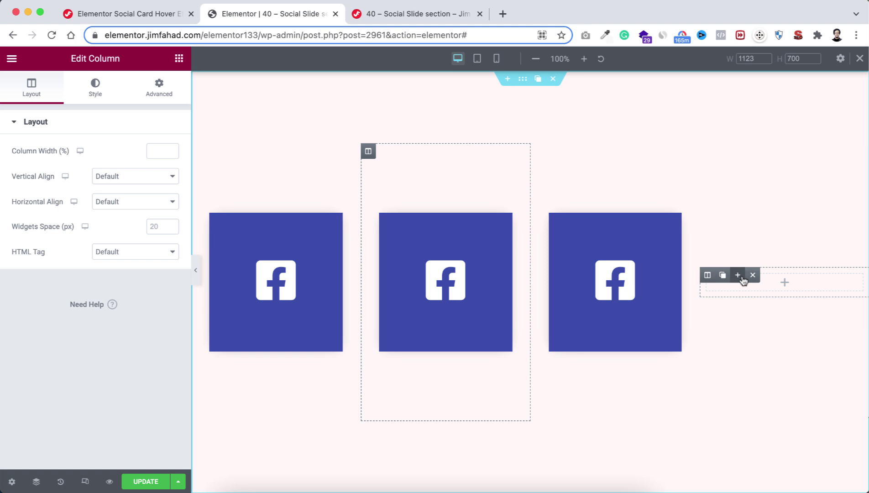
left_click(752, 275)
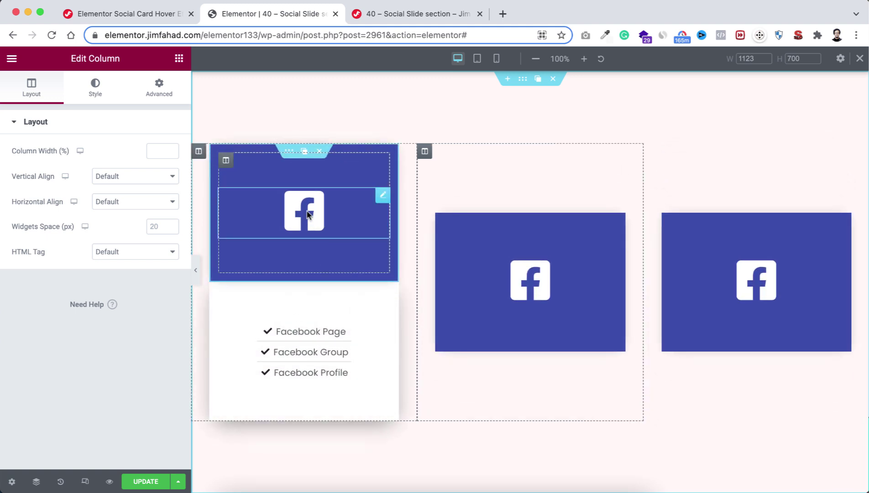
- Replace the first card's Facebook icon with the LinkedIn icon from the Icon Library
left_click(307, 215)
left_click(31, 89)
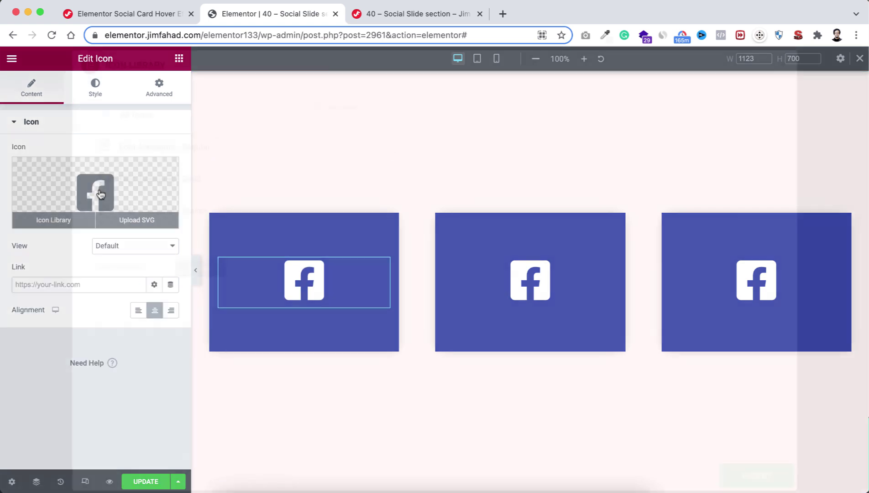
left_click(99, 188)
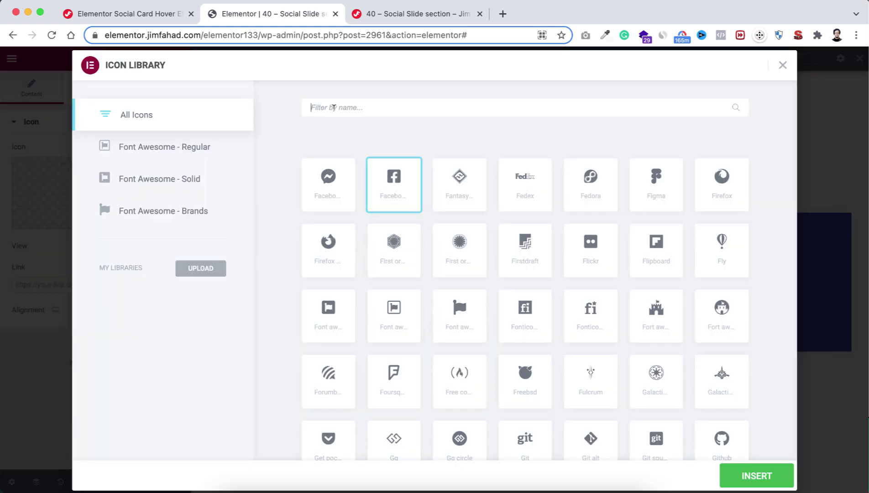
type("linked")
left_click(334, 175)
left_click(756, 475)
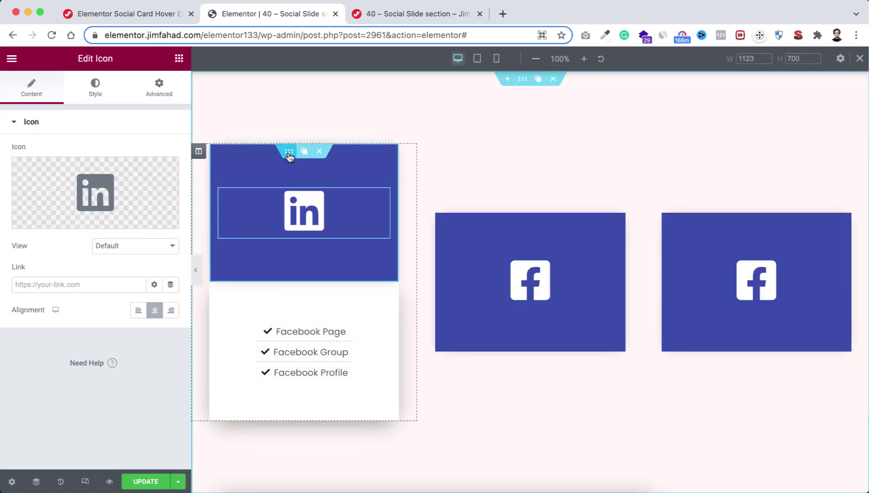
- Give the first card's logo section an orange #f6871a background colour
left_click(289, 152)
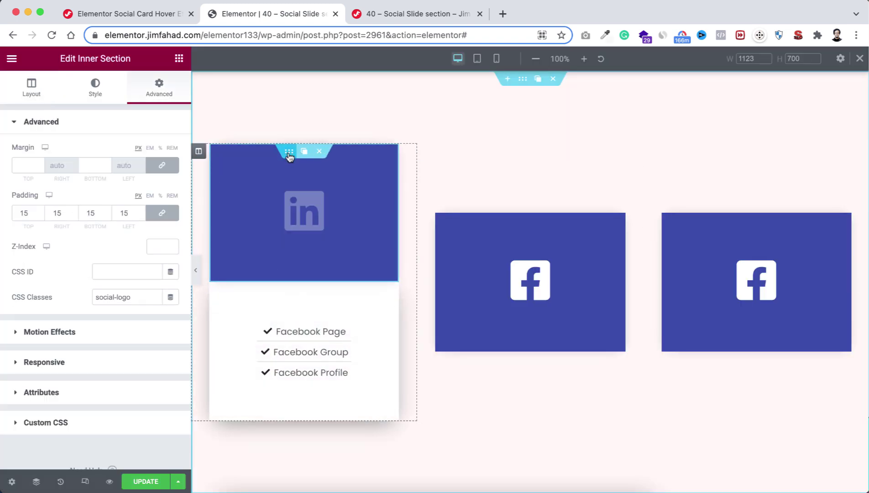
left_click(95, 90)
left_click(171, 203)
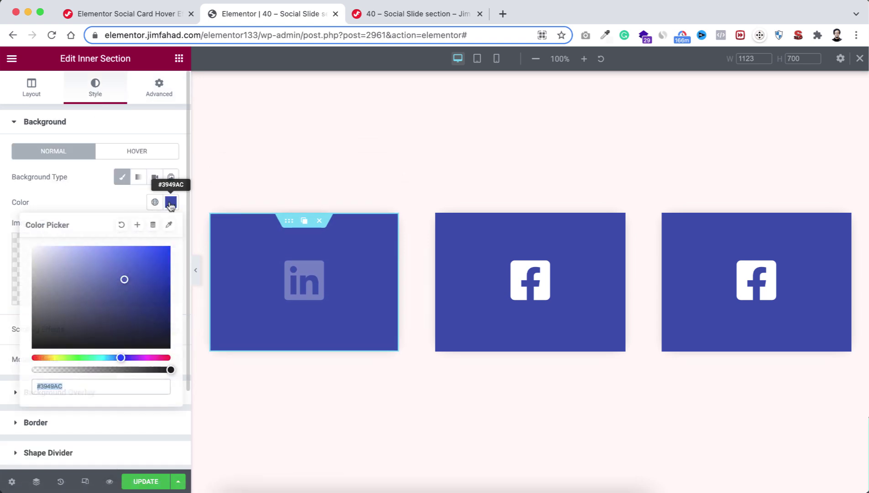
type("#f6871a")
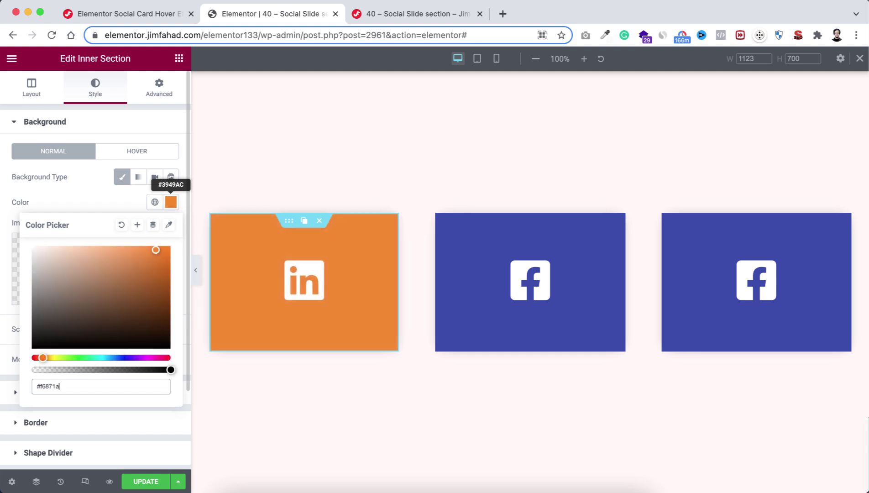
mouse_move(305, 274)
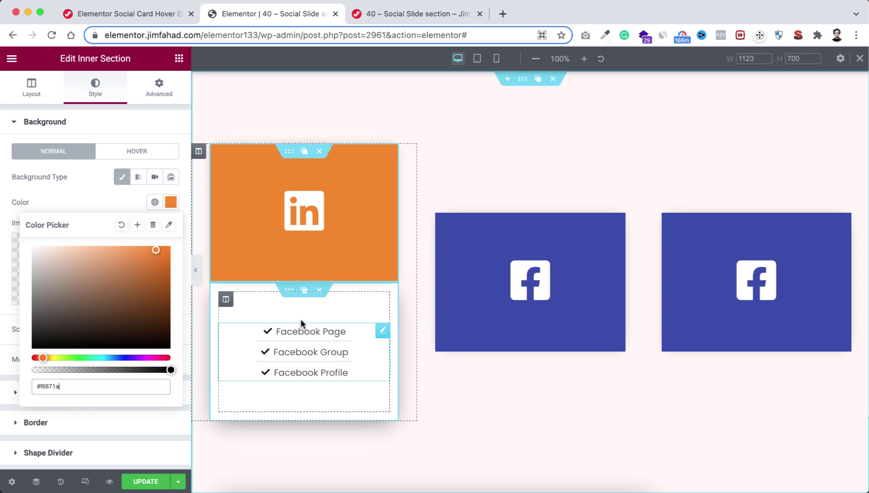
- In the first card's Icon List, change Facebook to Linkedin in the Page, Group and Profile items
left_click(304, 337)
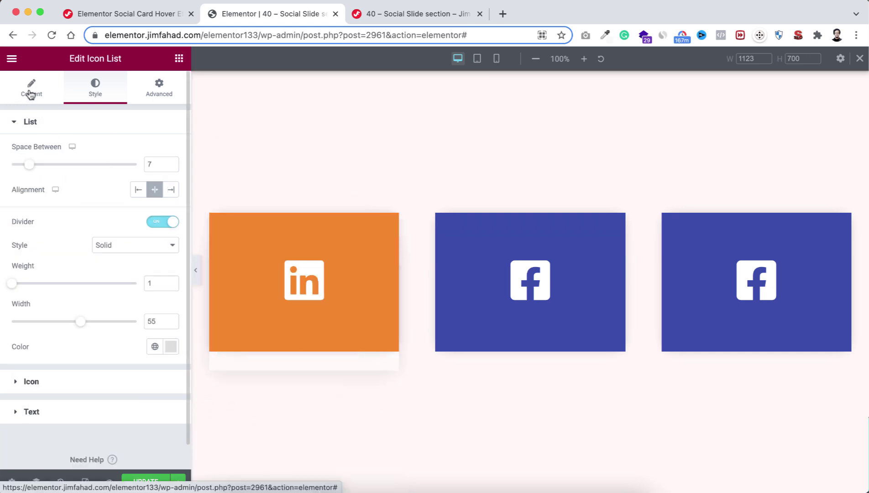
left_click(32, 93)
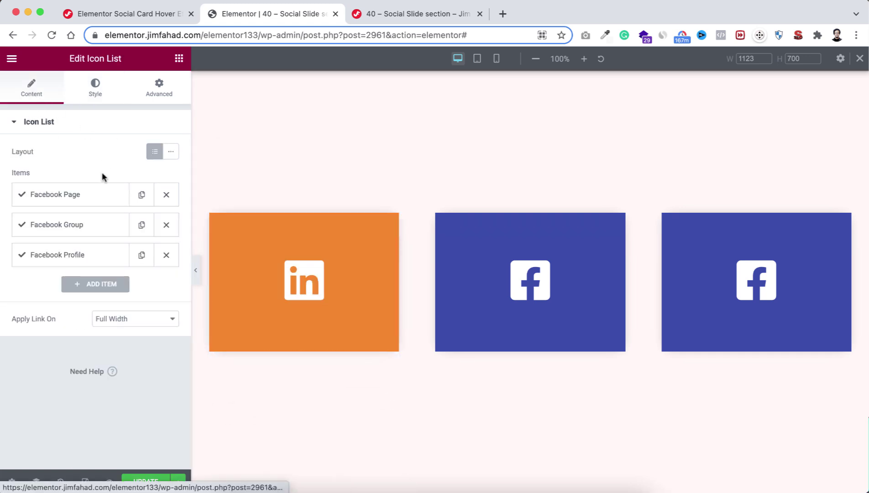
left_click(75, 195)
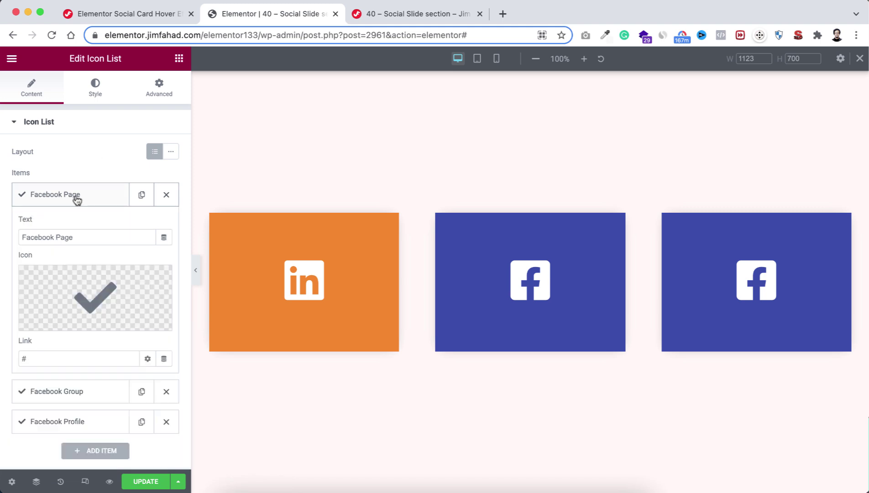
double_click(53, 236)
type("Linkedin")
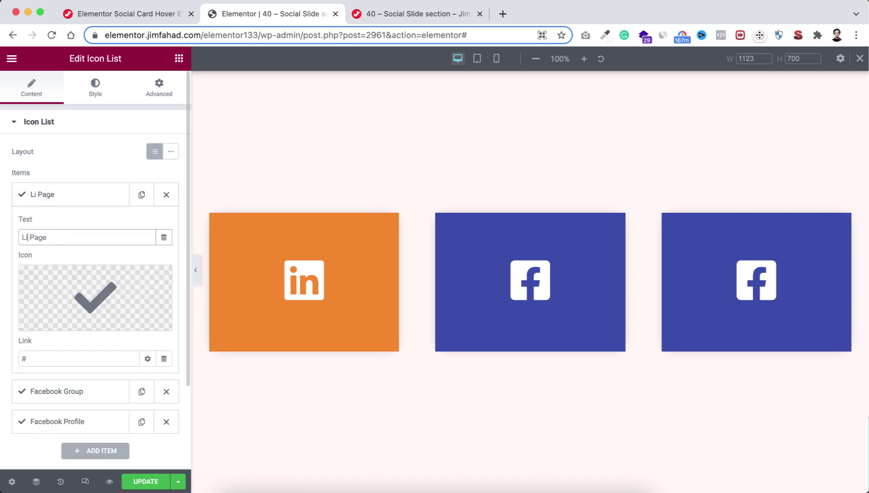
key("alt+shift+Left")
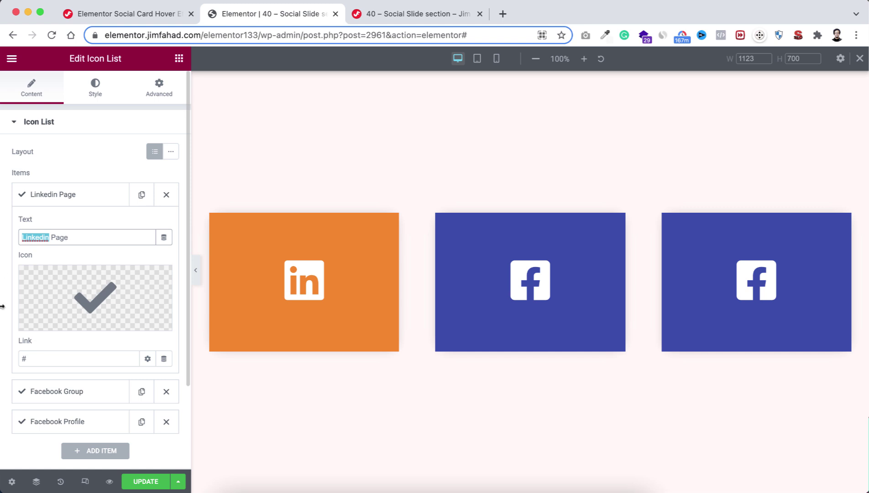
left_click(59, 392)
left_click_drag(53, 267, 10, 270)
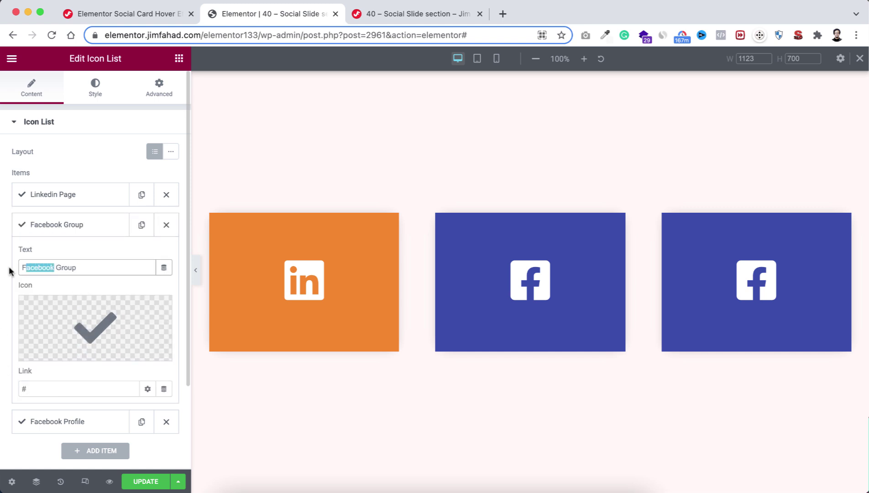
type("Linkedin")
left_click(73, 421)
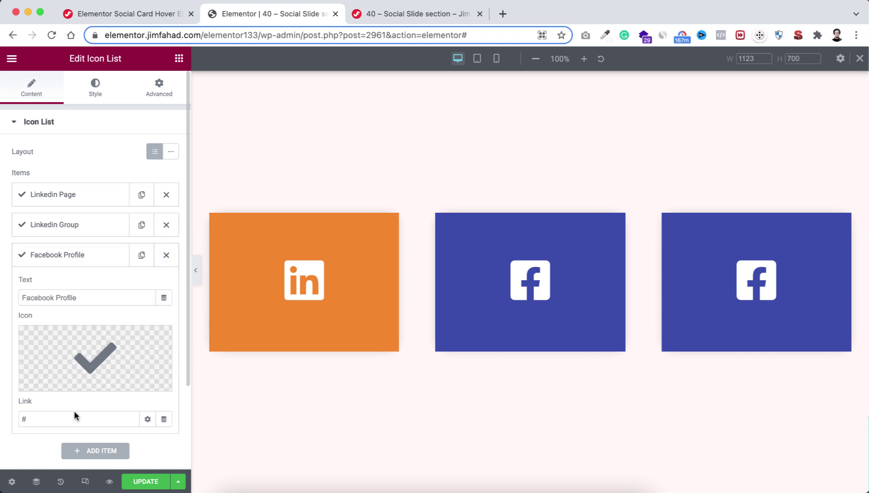
left_click_drag(56, 297, 6, 300)
type("Linkedin")
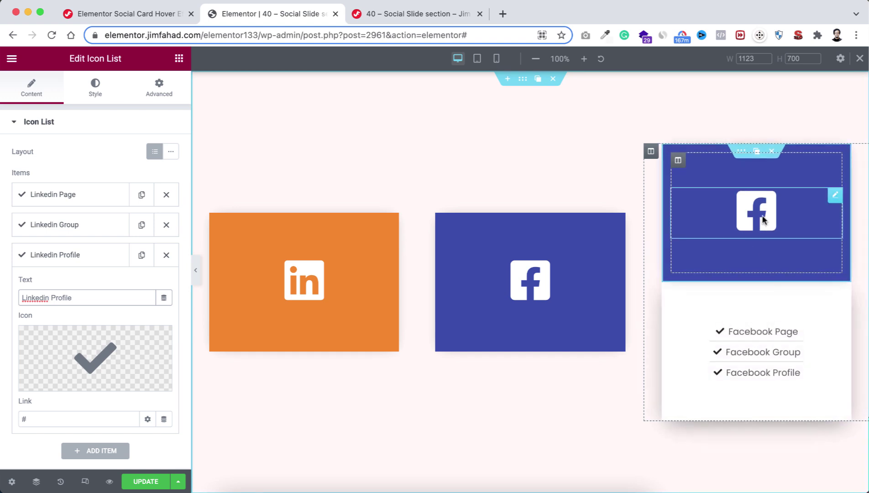
- Swap the third card's Facebook icon for the Instagram icon
left_click(761, 216)
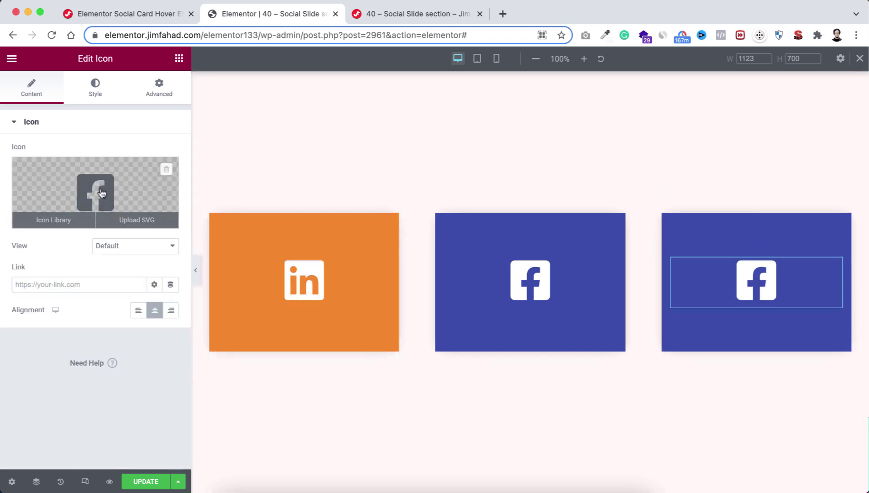
left_click(69, 219)
type("insta")
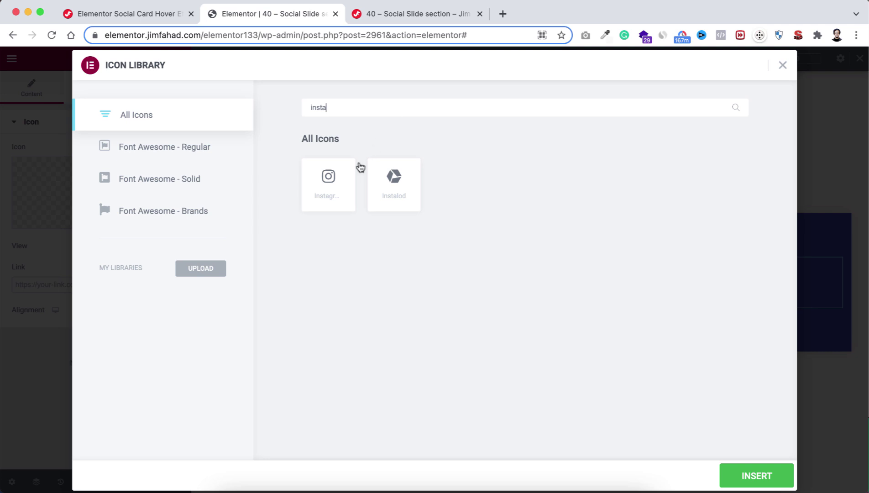
left_click(339, 175)
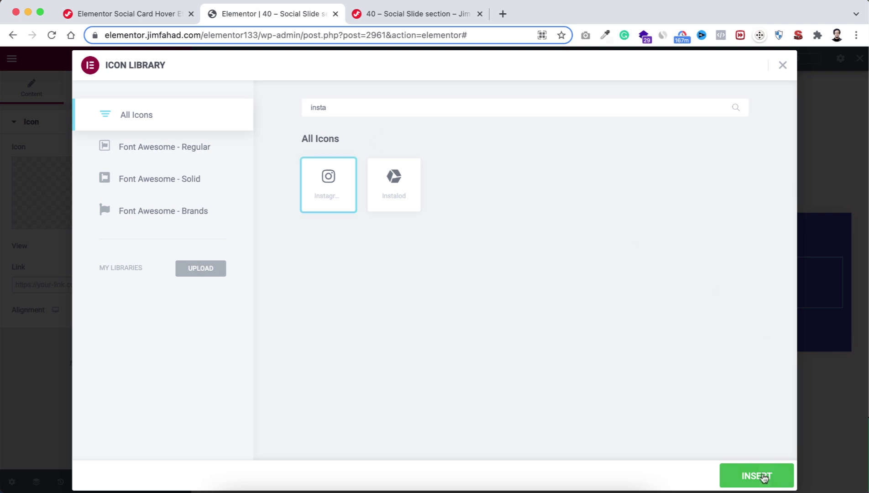
left_click(763, 477)
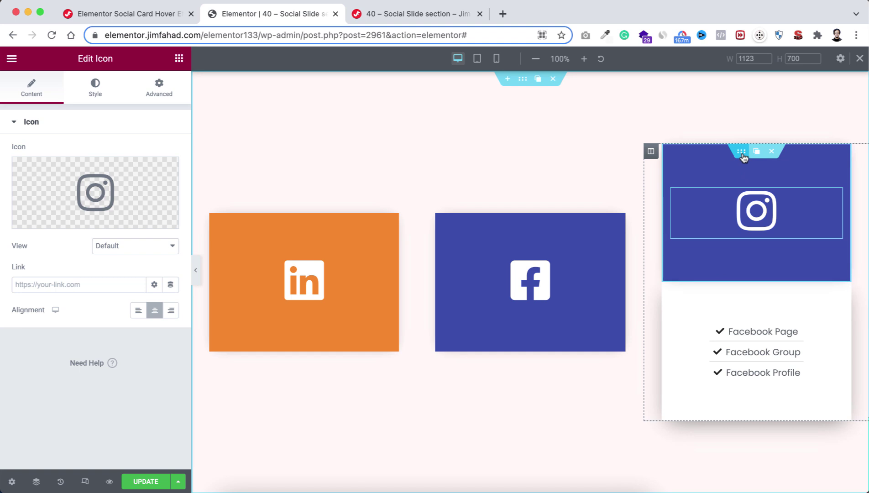
- Set the third card's logo section background to pink #f63589
left_click(742, 154)
left_click(95, 92)
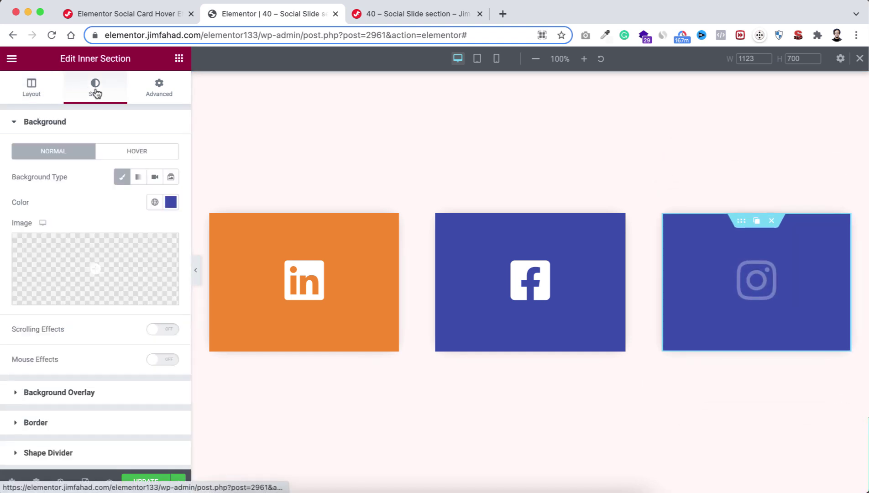
left_click(171, 204)
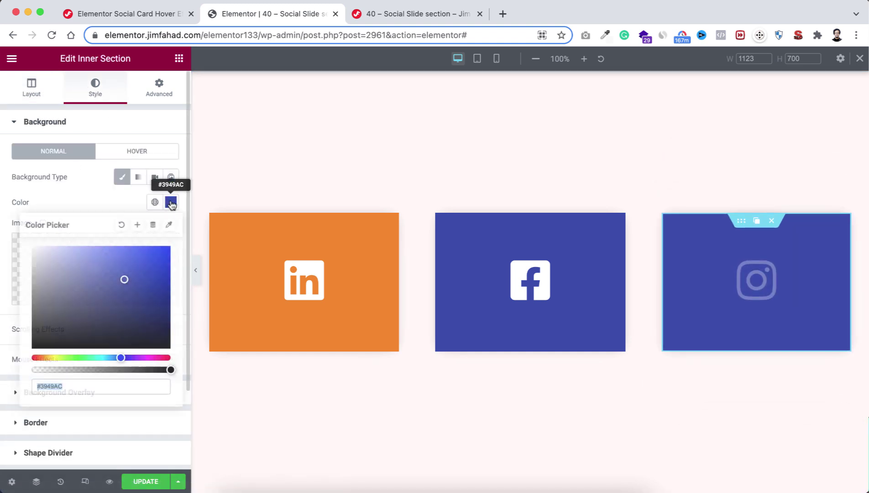
type("#f63589")
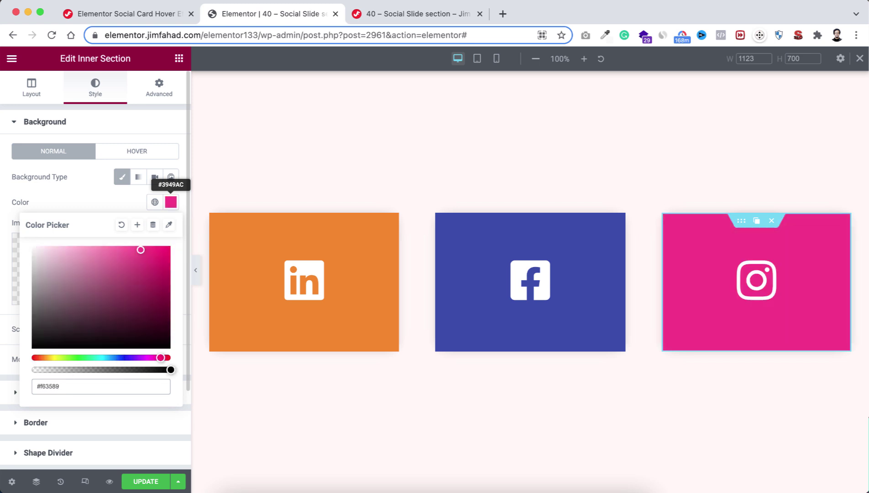
mouse_move(785, 238)
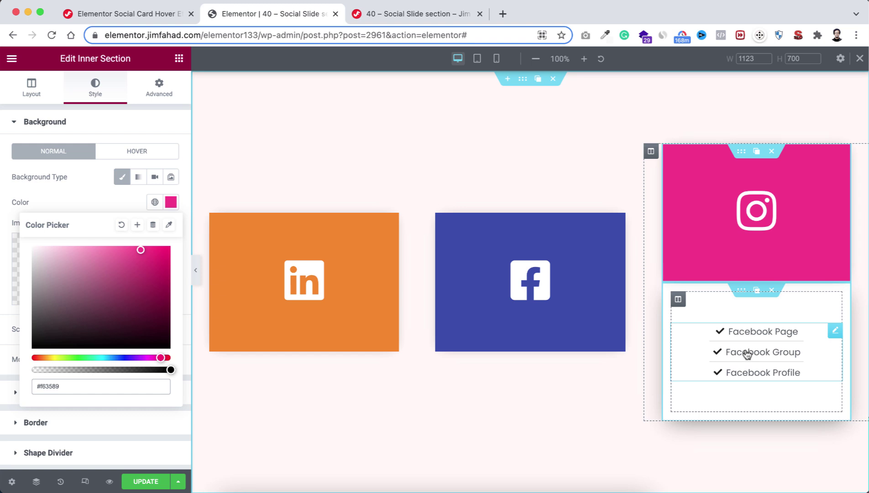
- In the Instagram card's Icon List, rename the first item from Facebook Page to 'Instagram Profile'
left_click(746, 355)
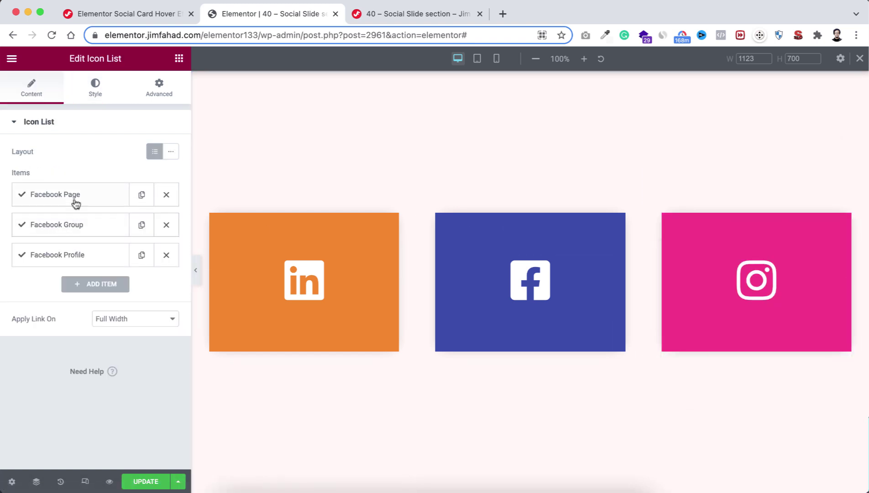
left_click(77, 197)
triple_click(136, 237)
type("Instagram")
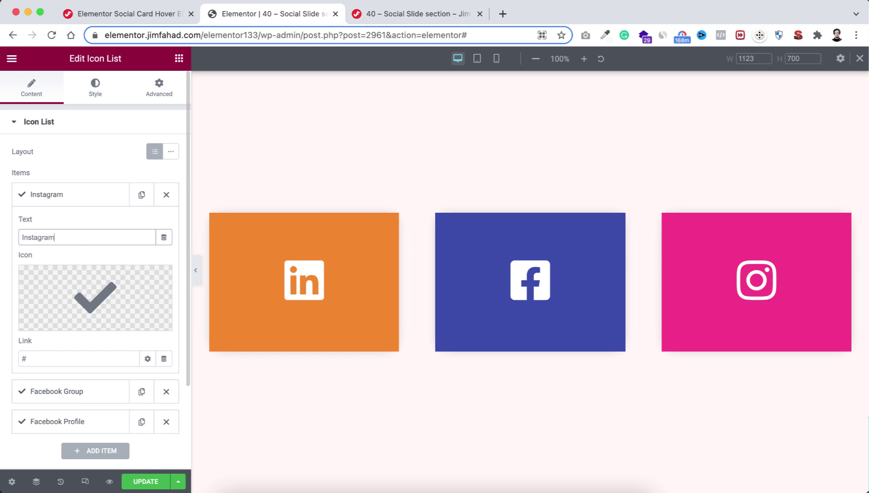
type(" Profile")
key("super+a")
key("super+c")
left_click(93, 201)
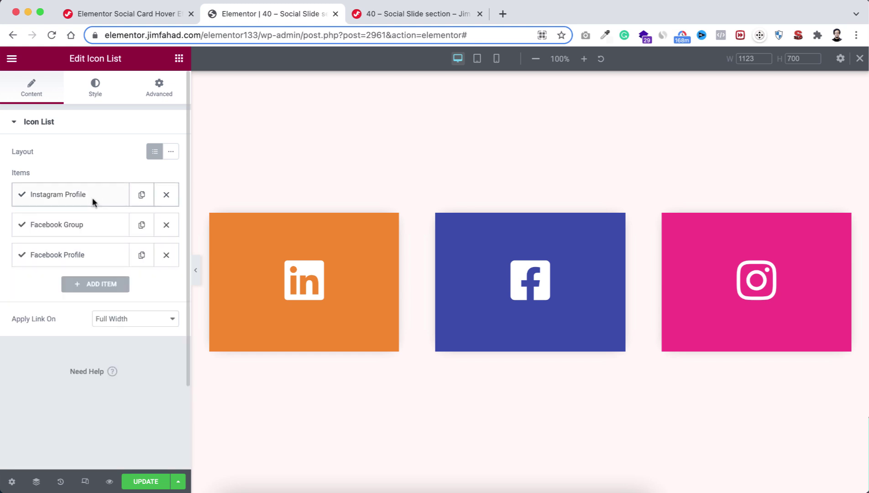
- Rename the second item to 'Instagram Business' and delete the leftover Facebook Profile item
left_click(81, 224)
left_click(80, 268)
key("super+a")
key("super+v")
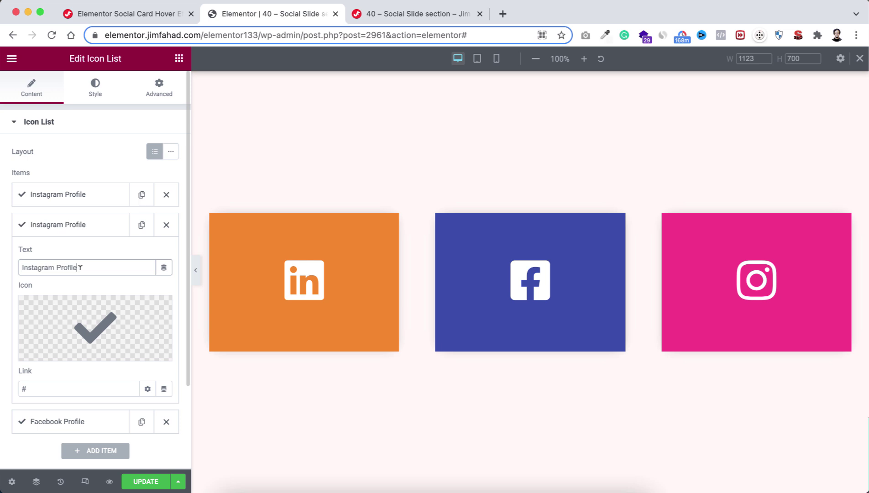
type("Business")
left_click(85, 229)
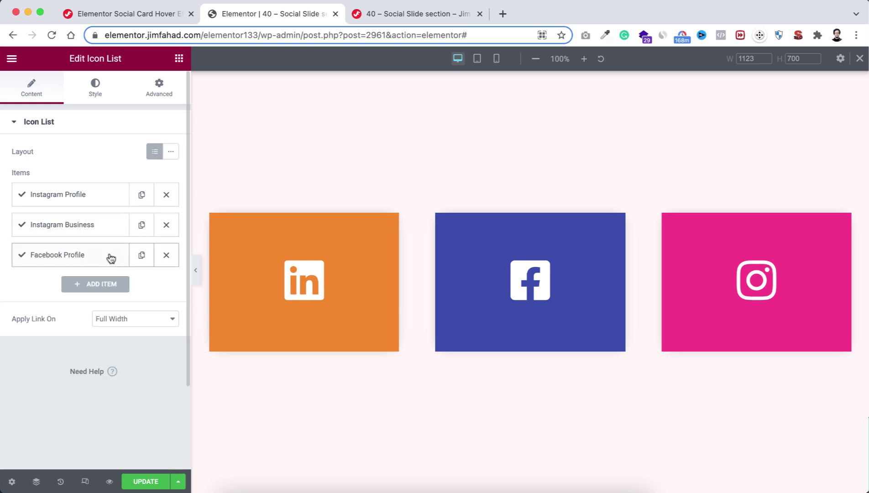
left_click(166, 254)
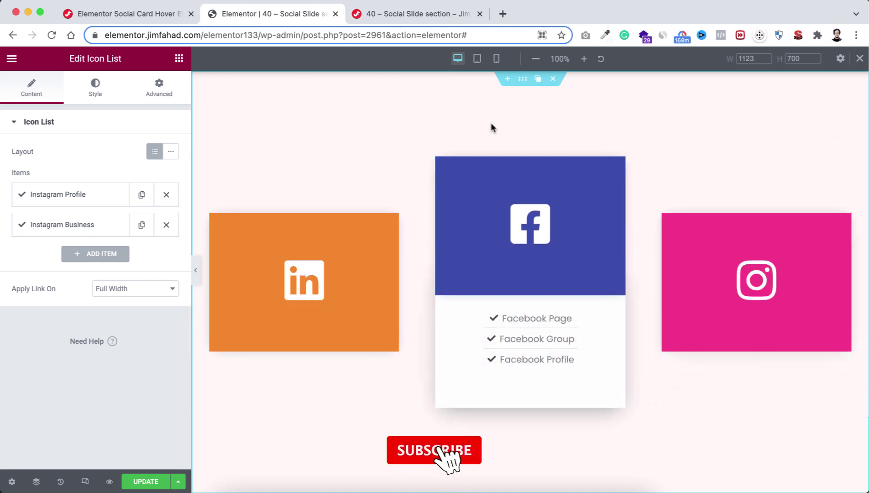
- Switch the preview to mobile width, via tablet, and open the LinkedIn column's settings
left_click(477, 61)
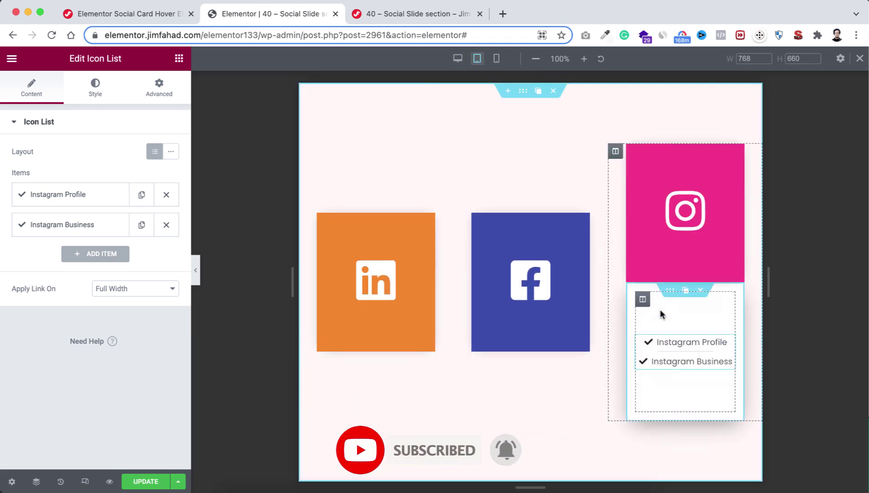
left_click(498, 58)
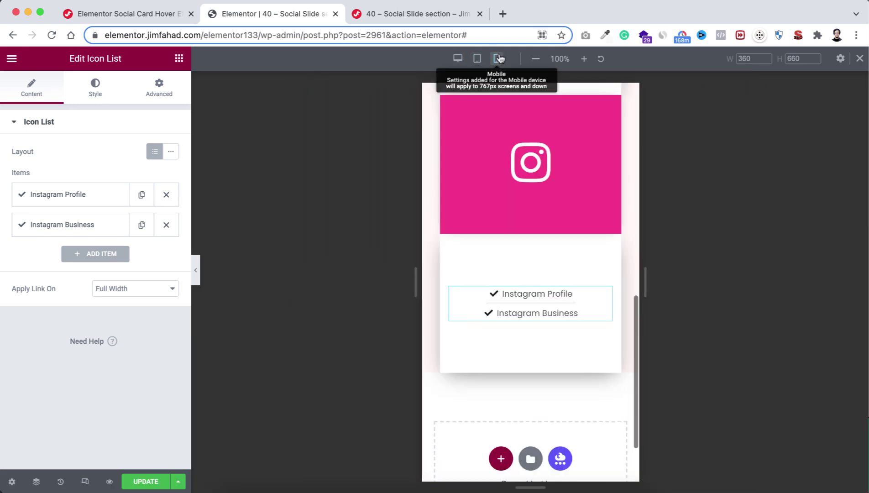
scroll(548, 197, "up", 5)
scroll(549, 201, "up", 1)
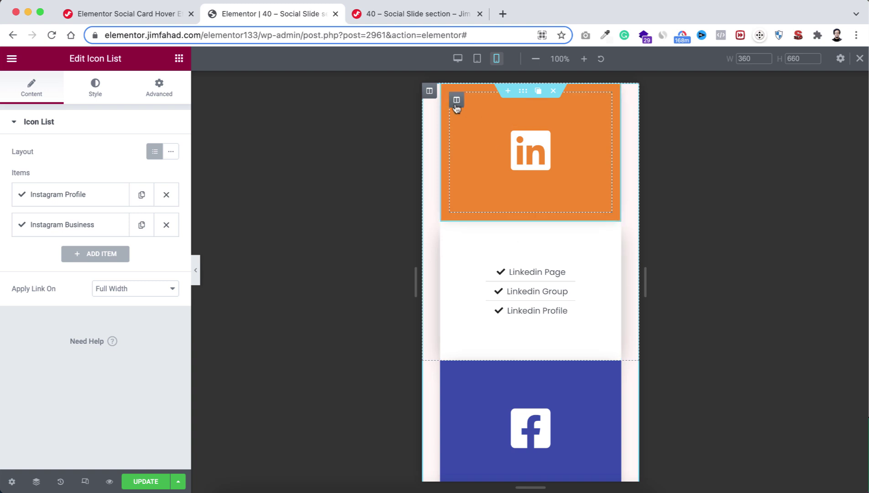
mouse_move(429, 92)
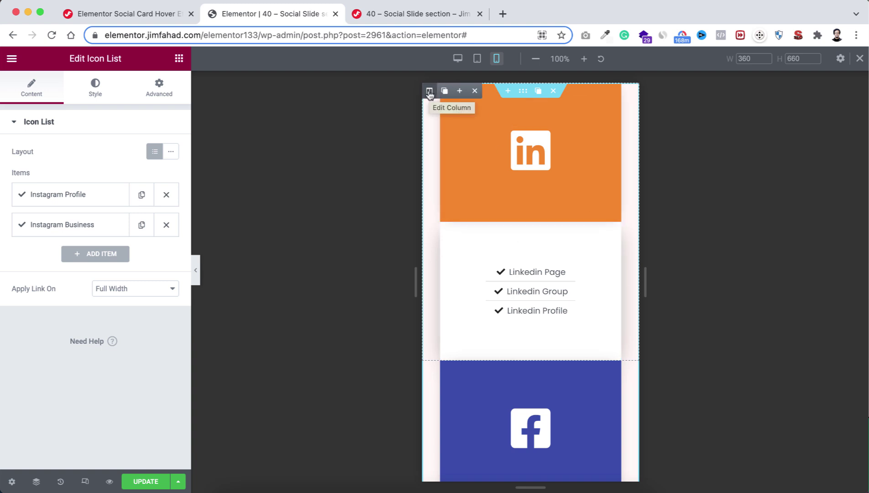
left_click(429, 92)
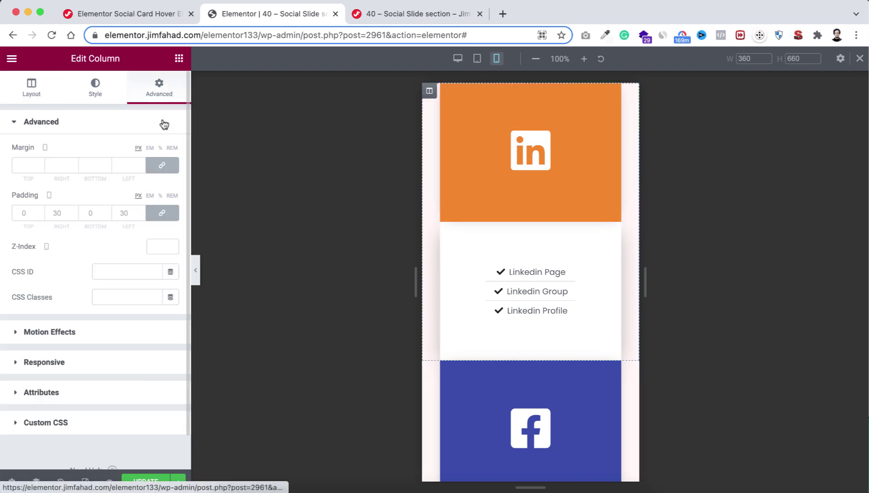
- Unlink the LinkedIn column's mobile margin and set top and bottom to 30 px
left_click(172, 167)
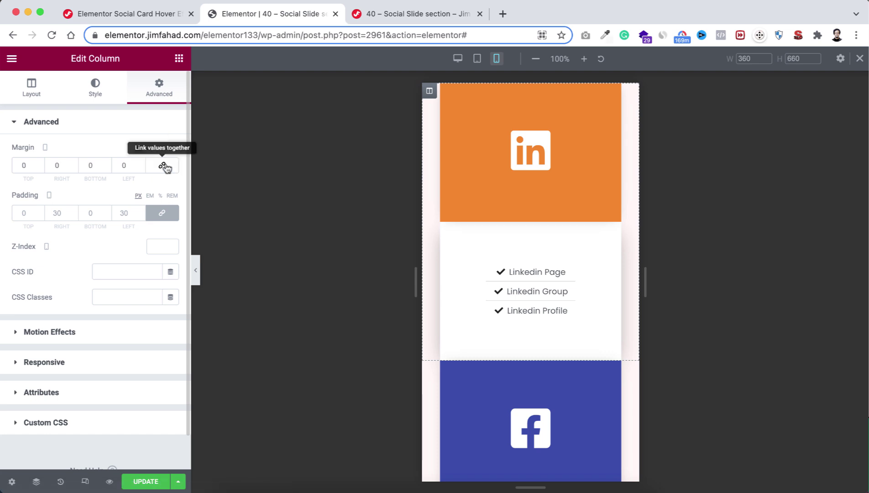
left_click(21, 164)
type("4")
left_click(89, 165)
type("3")
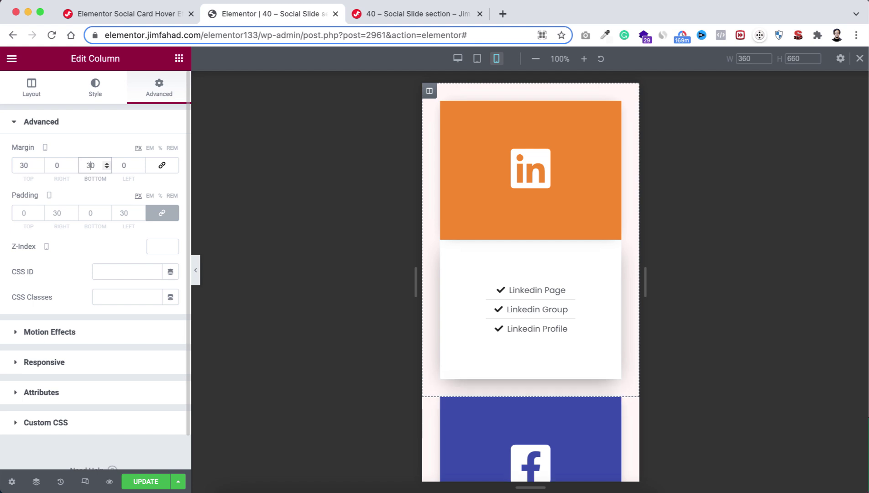
scroll(493, 342, "down", 5)
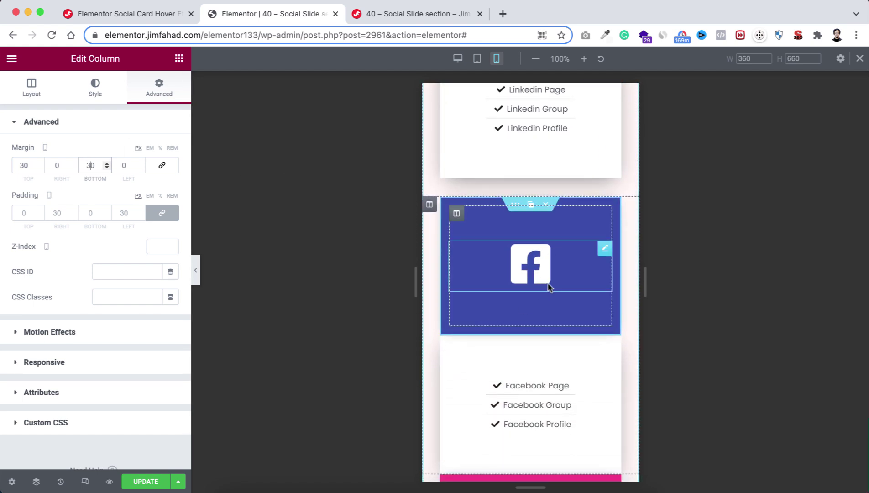
scroll(549, 287, "down", 6)
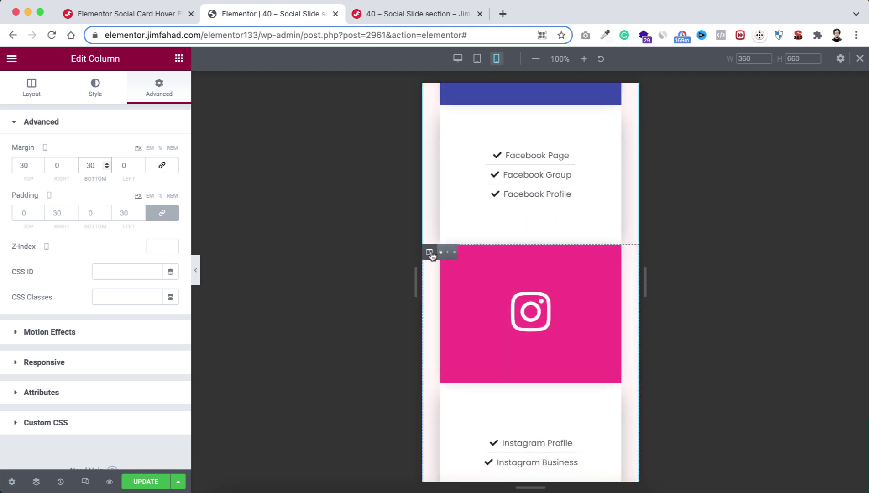
- Give the Instagram column unlinked mobile margins of 30 px top and bottom
left_click(429, 253)
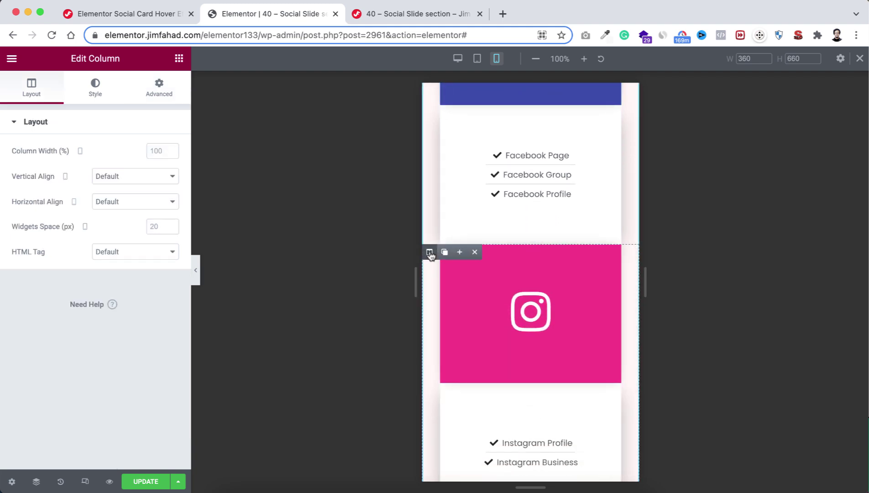
left_click(161, 91)
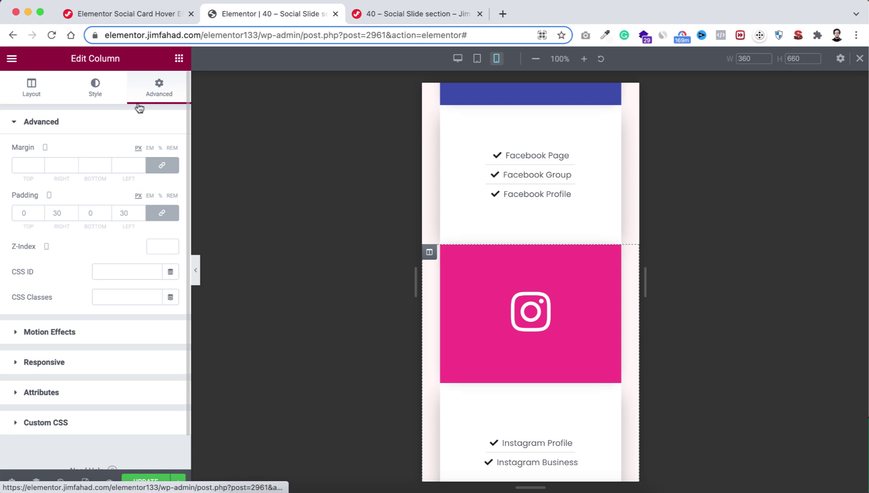
left_click(162, 165)
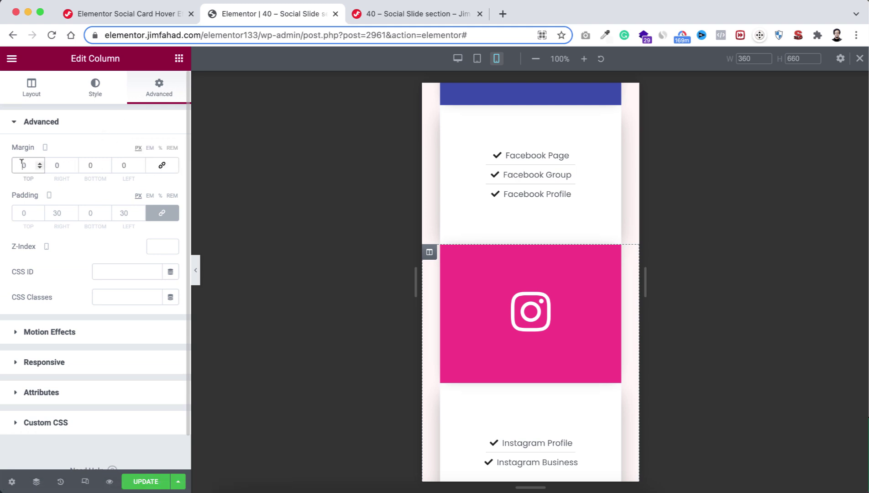
type("3")
left_click(86, 165)
type("3")
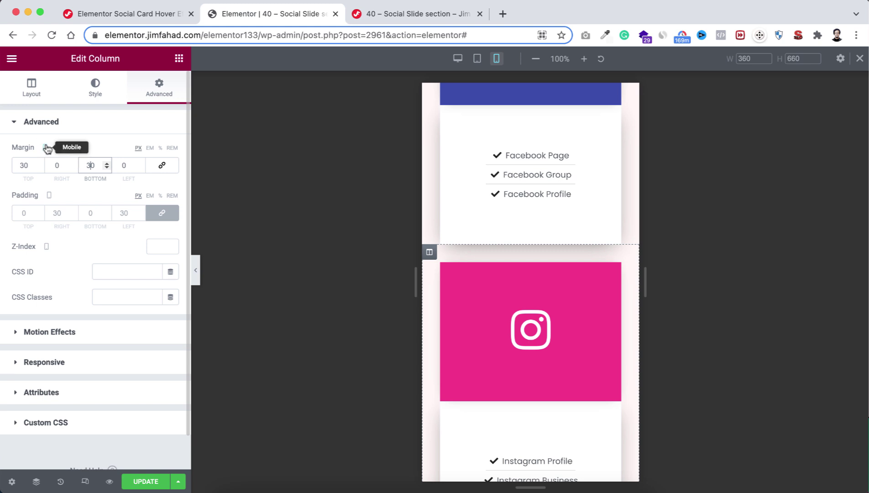
scroll(570, 313, "down", 5)
scroll(571, 313, "up", 10)
scroll(572, 319, "up", 3)
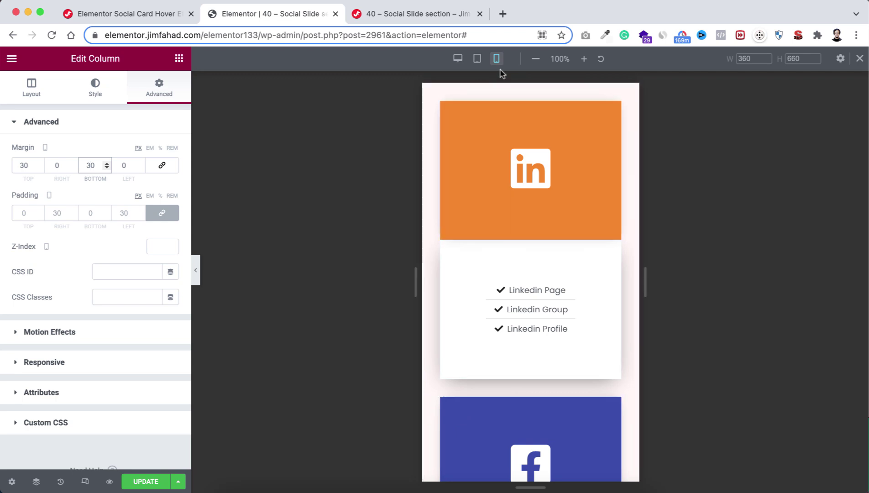
- Return the preview to desktop width, exit responsive mode, and save the page with UPDATE
left_click(478, 61)
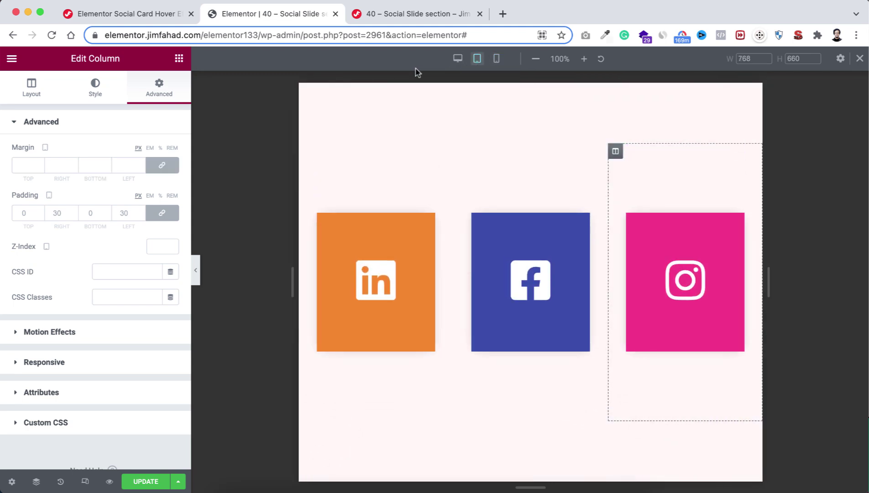
left_click(458, 59)
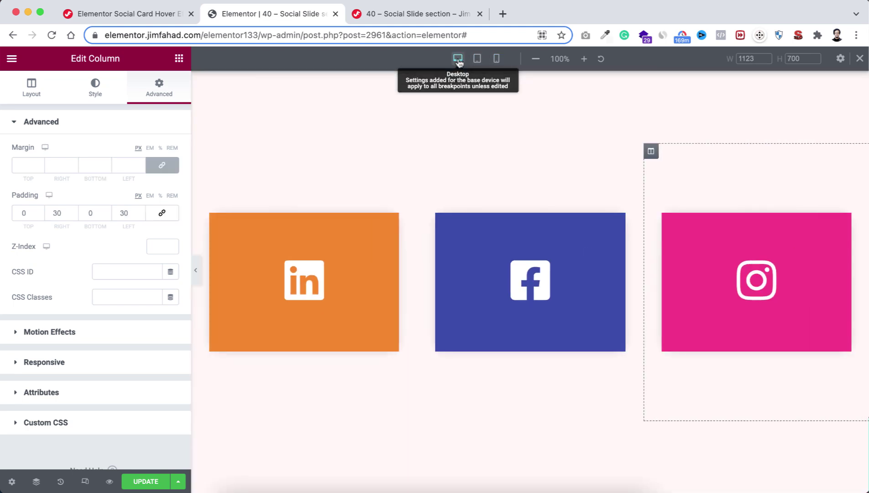
left_click(860, 59)
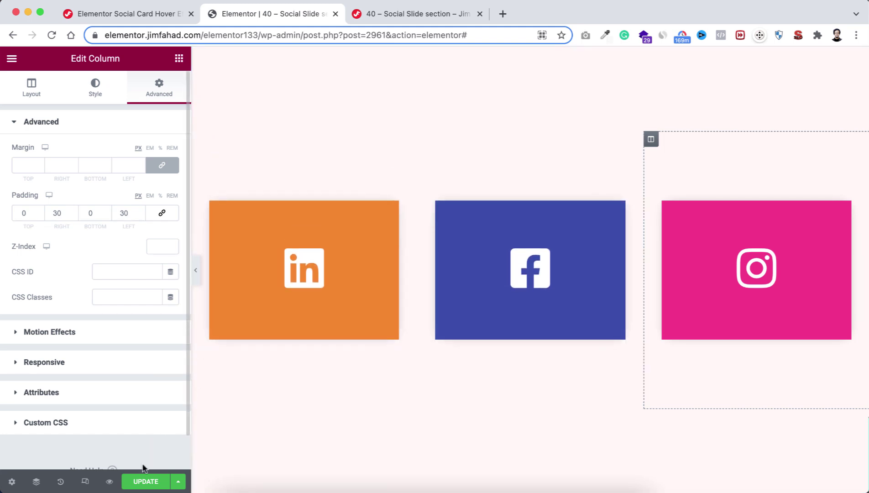
left_click(145, 481)
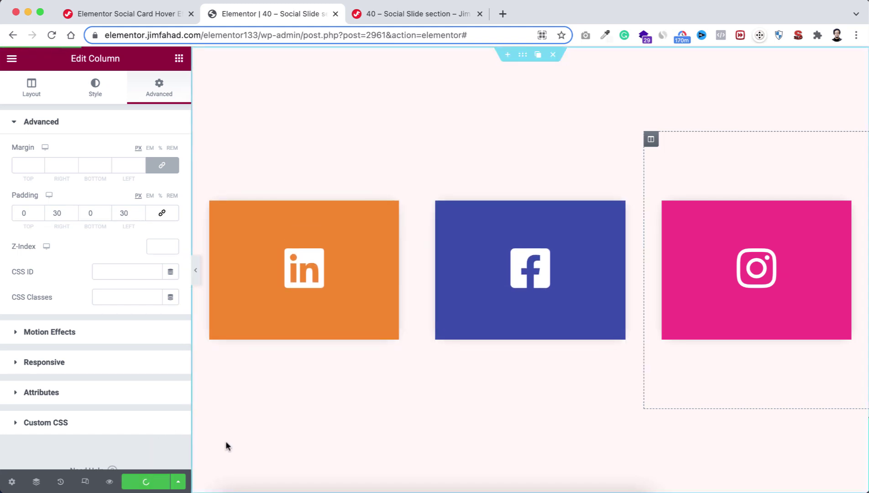